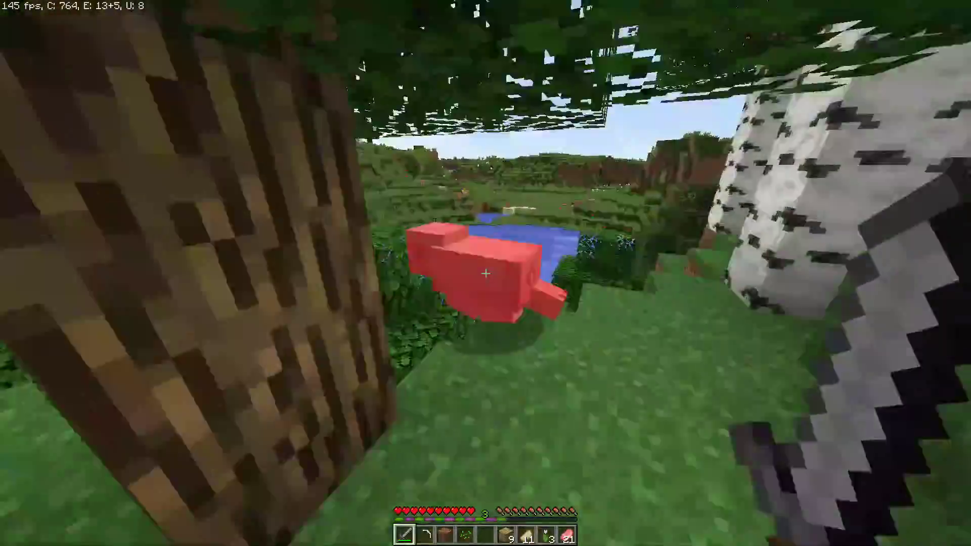
pyautogui.press('w')
pyautogui.click(485, 273)
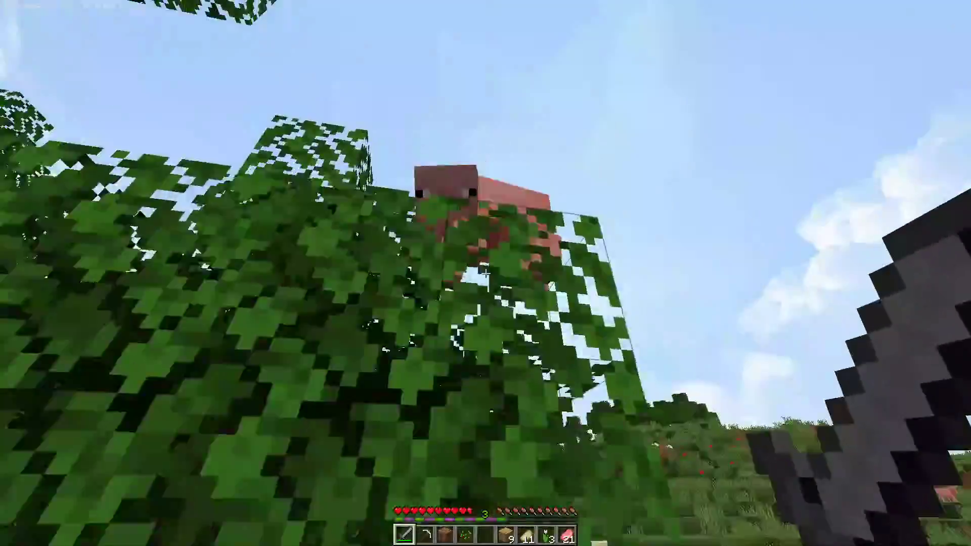
pyautogui.click(486, 273)
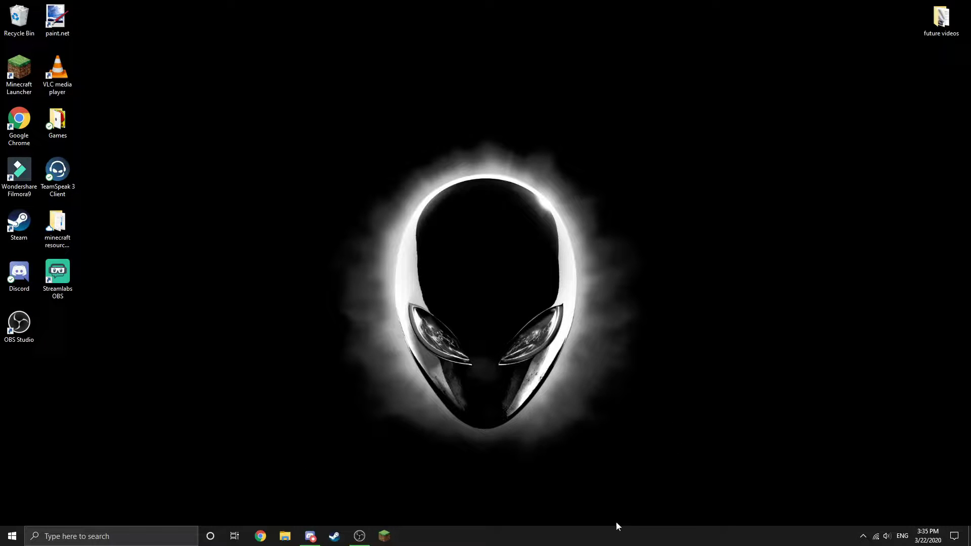
# Launch Minecraft and open the resource pack folder from its resource pack settings.
pyautogui.doubleClick(20, 72)
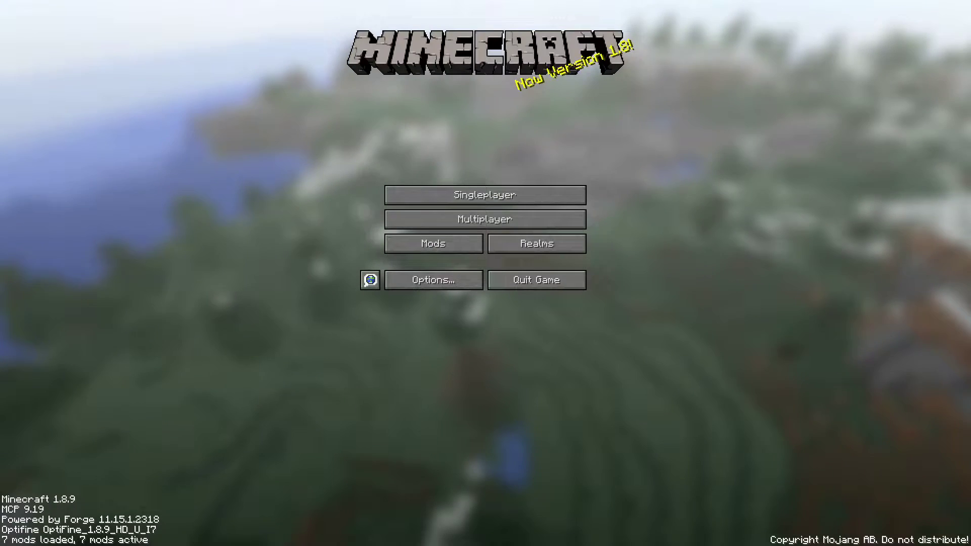
pyautogui.click(432, 286)
pyautogui.click(409, 249)
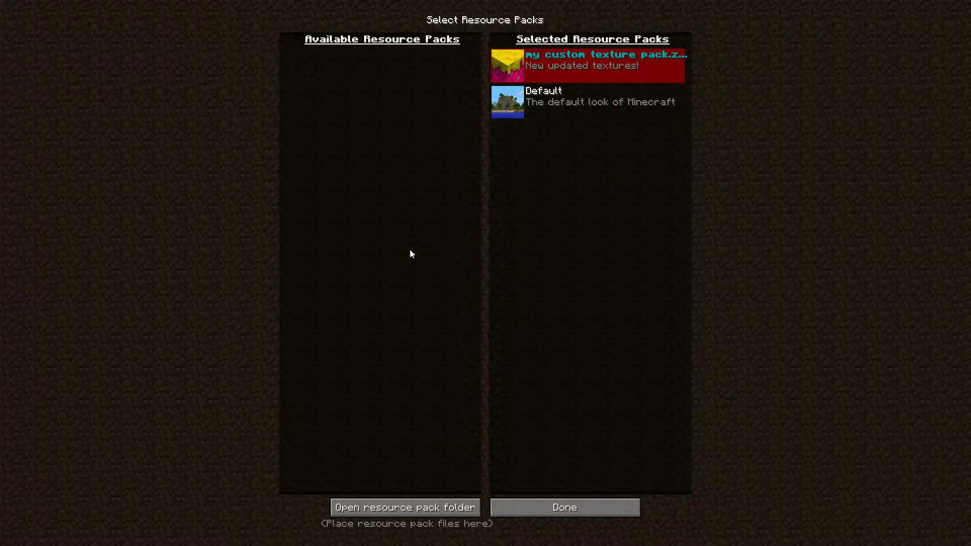
pyautogui.click(404, 504)
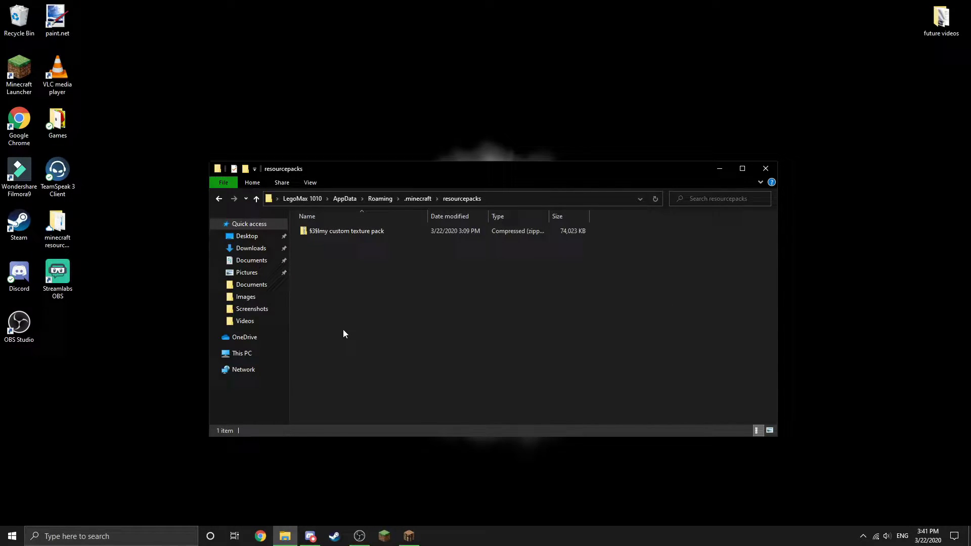
pyautogui.doubleClick(351, 231)
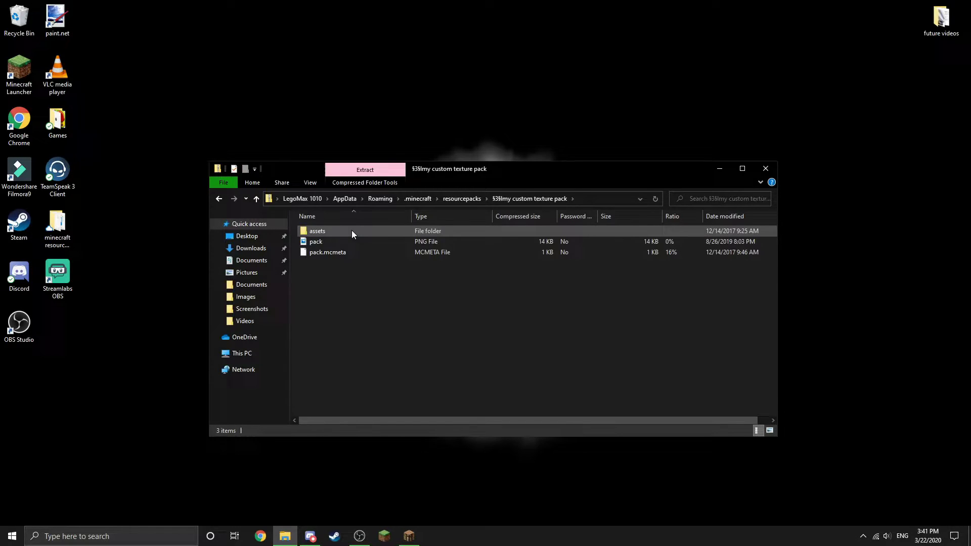
pyautogui.click(219, 199)
pyautogui.click(374, 252)
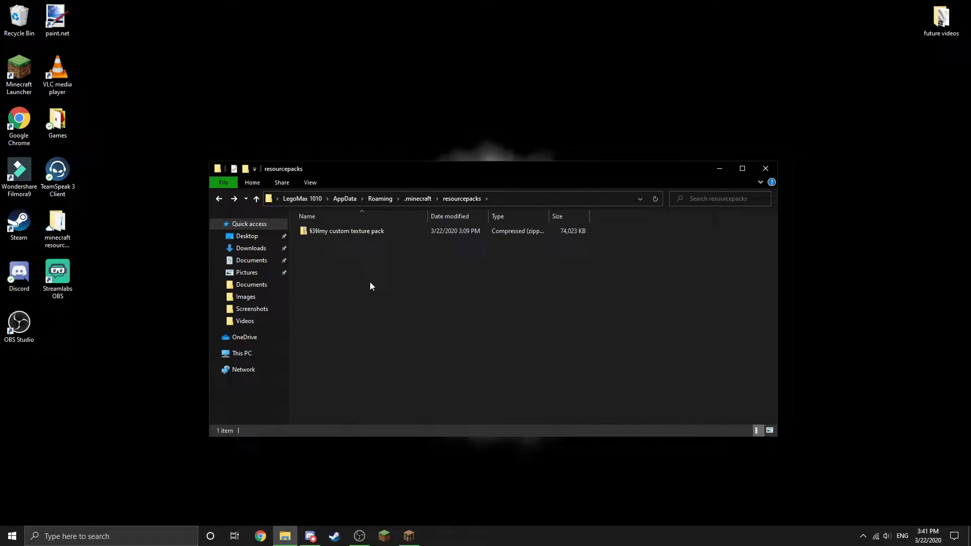
# Open the pig sounds folder of the custom texture pack, under assets, minecraft, sounds, mob.
pyautogui.doubleClick(349, 232)
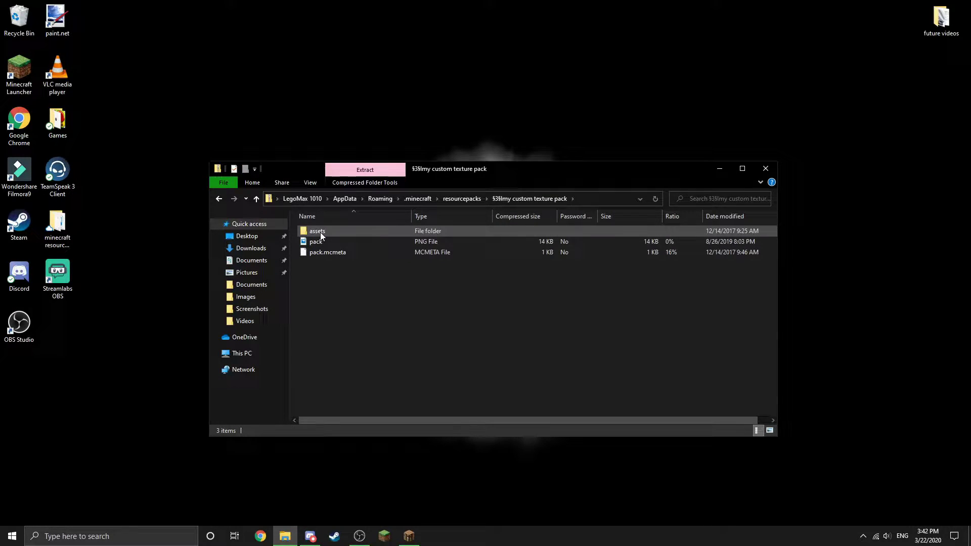
pyautogui.doubleClick(338, 233)
pyautogui.doubleClick(339, 232)
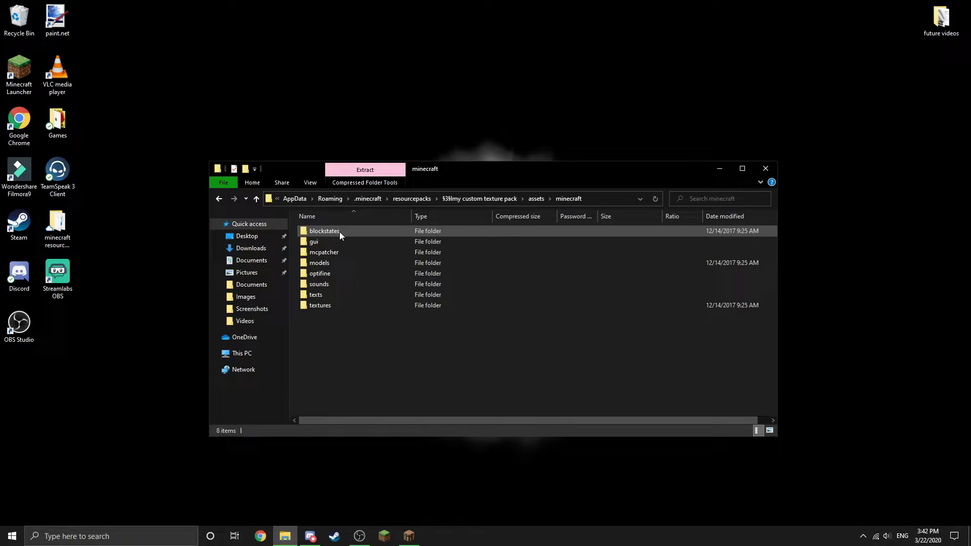
pyautogui.doubleClick(326, 286)
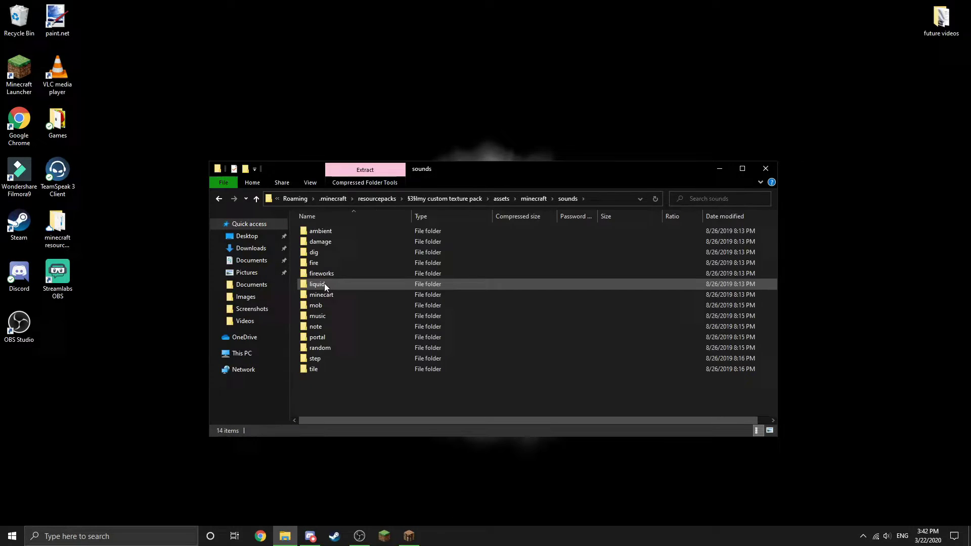
pyautogui.click(219, 198)
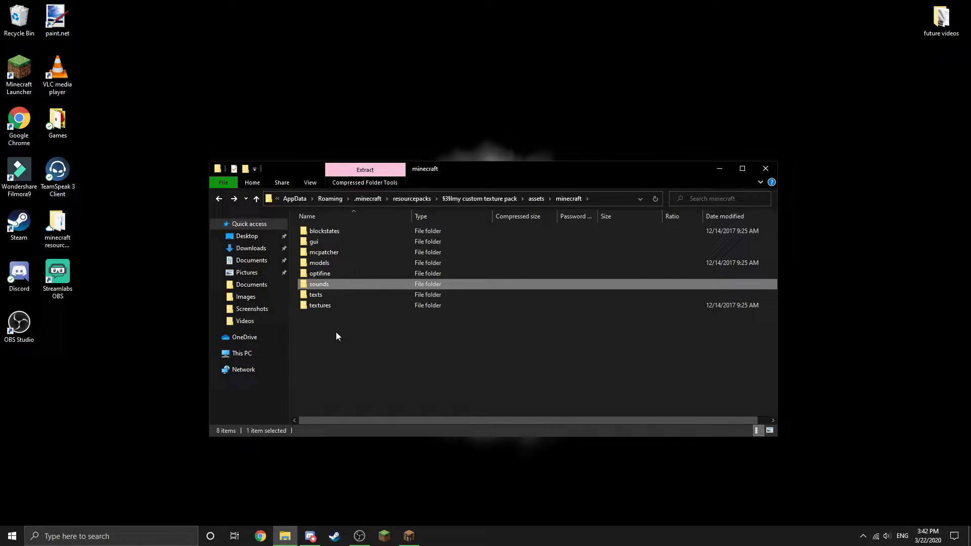
pyautogui.doubleClick(329, 285)
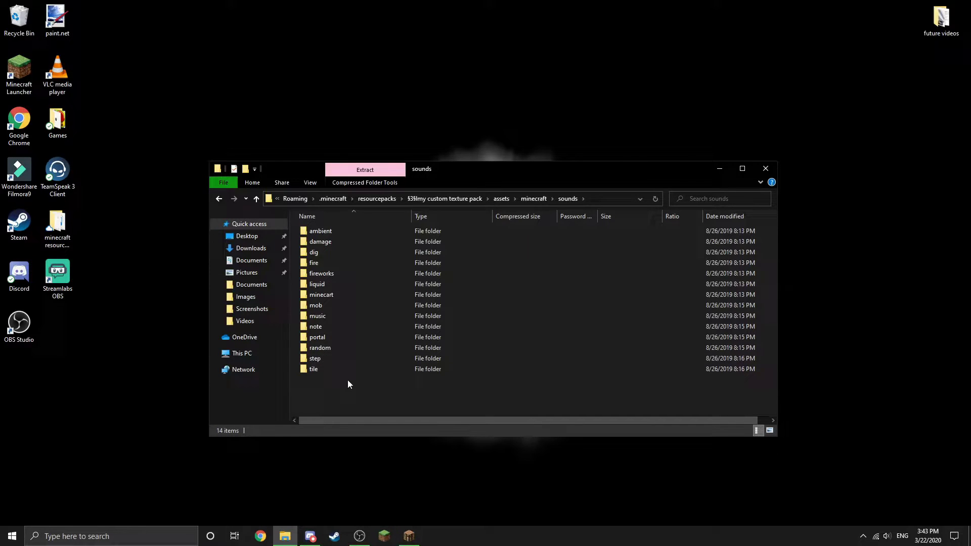
pyautogui.doubleClick(345, 305)
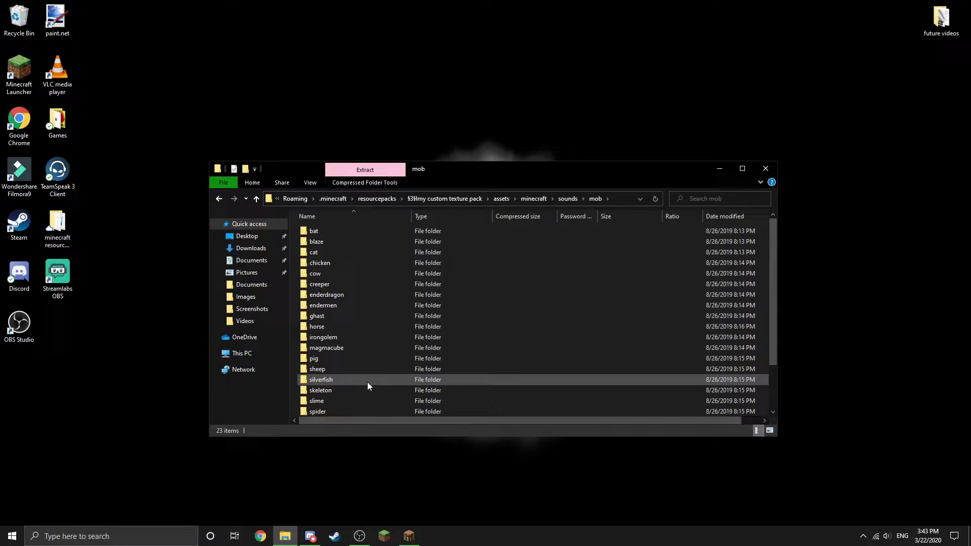
pyautogui.doubleClick(336, 359)
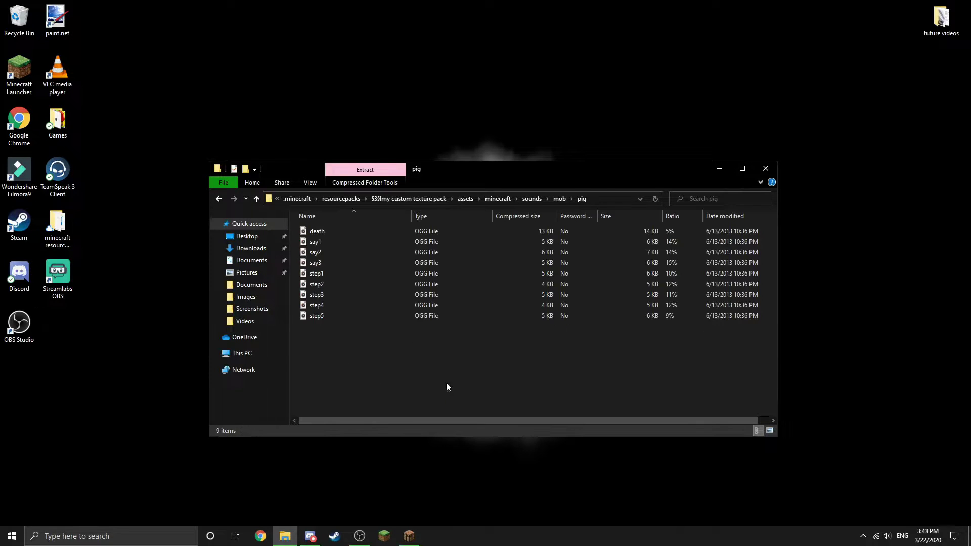
# Play the pig's death sound file and close the music player.
pyautogui.doubleClick(336, 233)
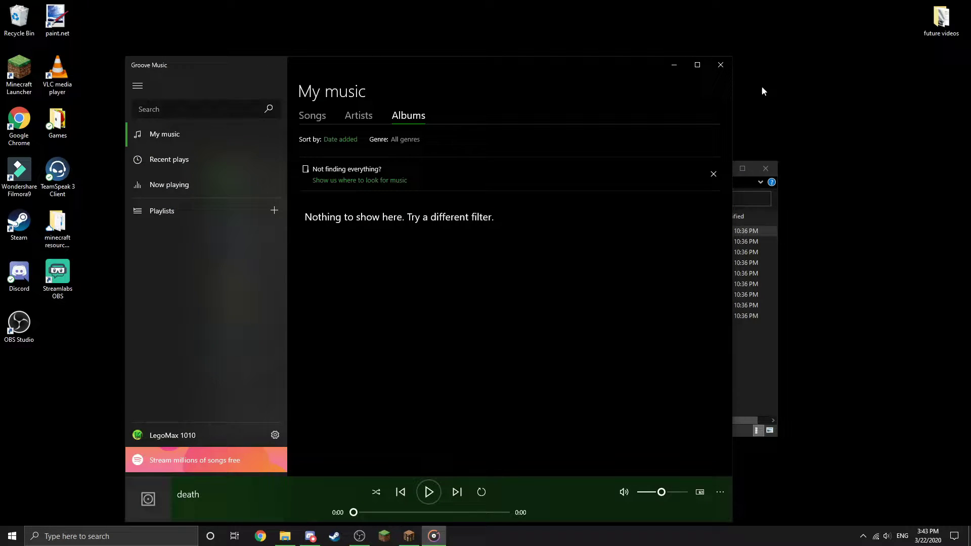
pyautogui.moveTo(582, 62); pyautogui.dragTo(579, 43)
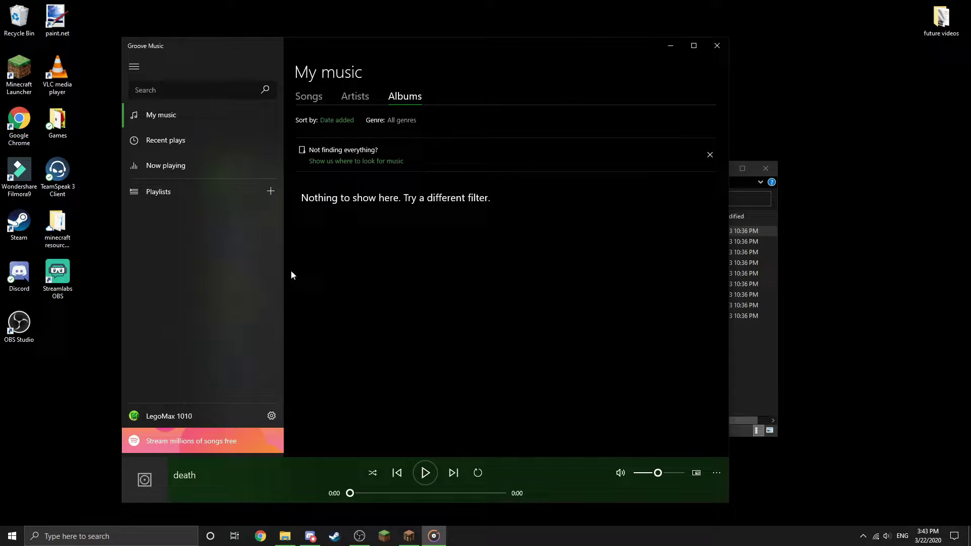
pyautogui.click(717, 46)
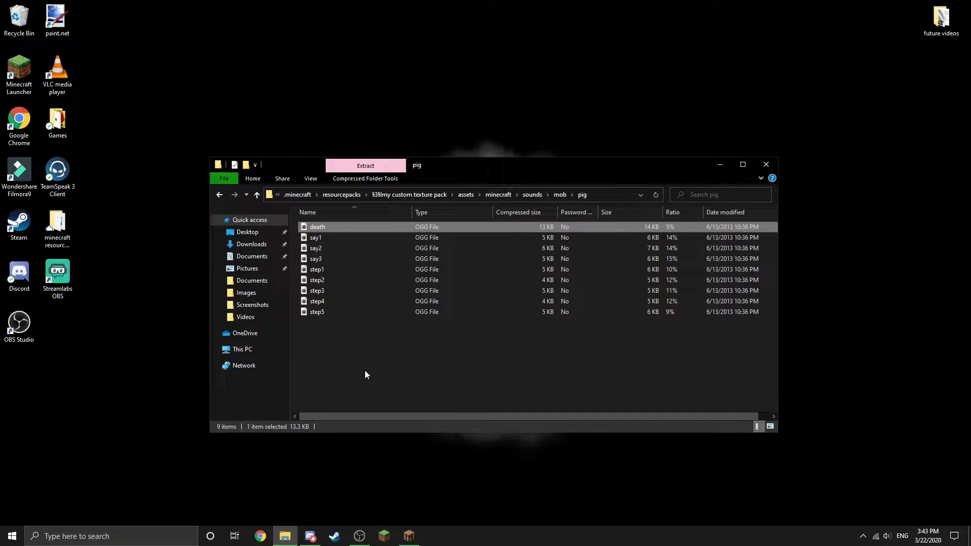
# Play the bruh audio file from the desktop and close the music player.
pyautogui.click(355, 116)
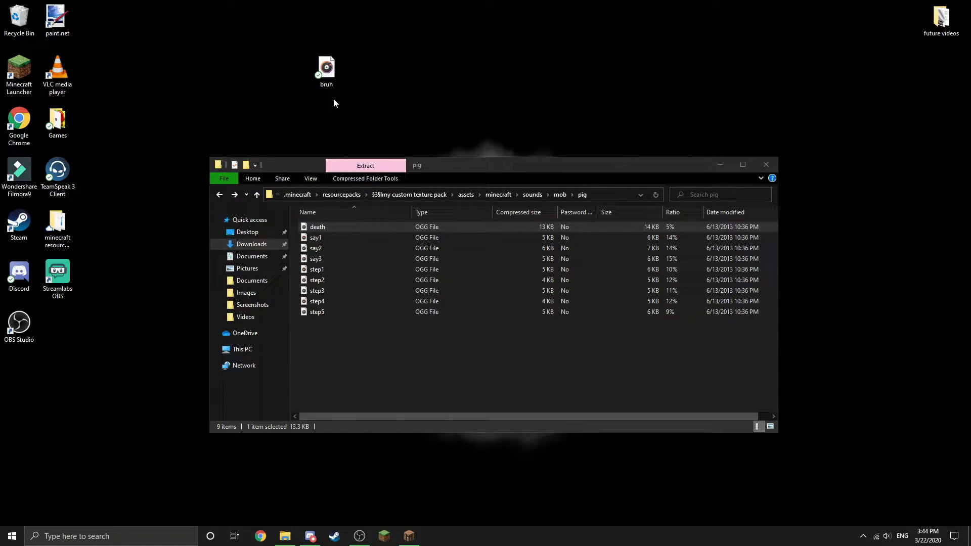
pyautogui.doubleClick(329, 70)
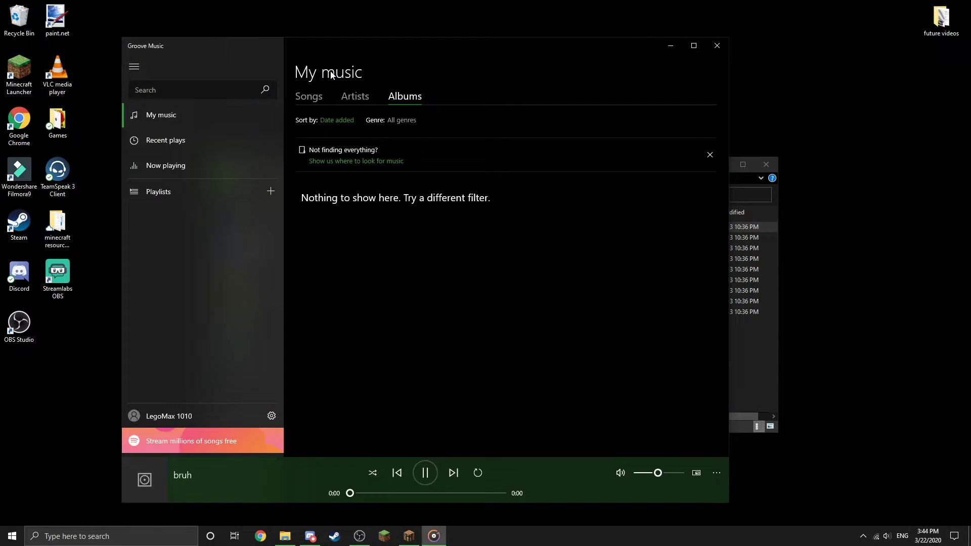
pyautogui.click(717, 45)
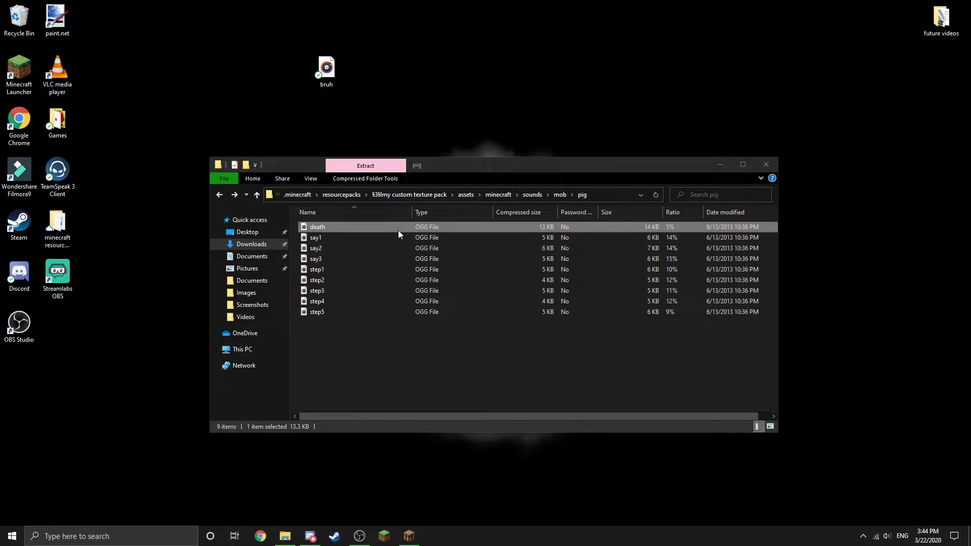
# Look through the note folder of the texture pack's sounds and return to the sounds folder.
pyautogui.click(436, 249)
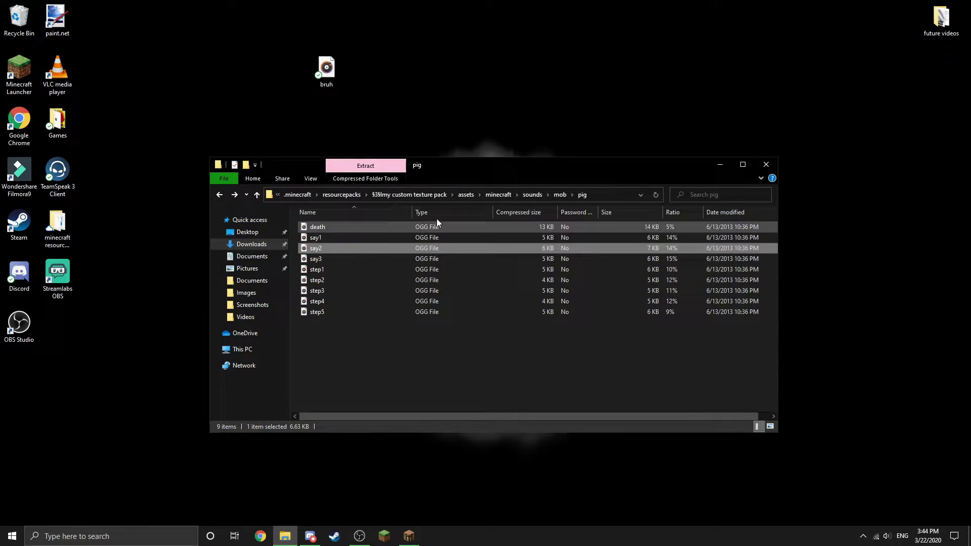
pyautogui.click(533, 195)
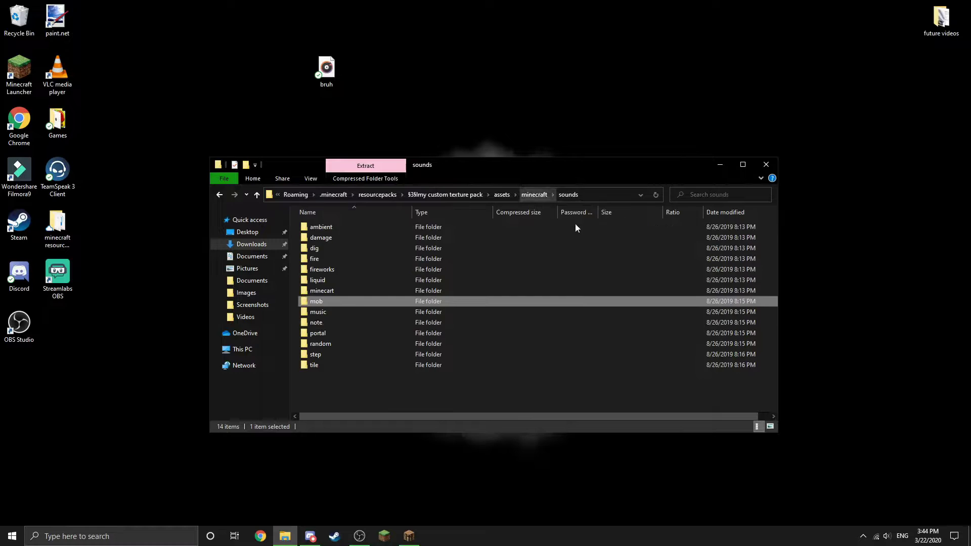
pyautogui.doubleClick(331, 323)
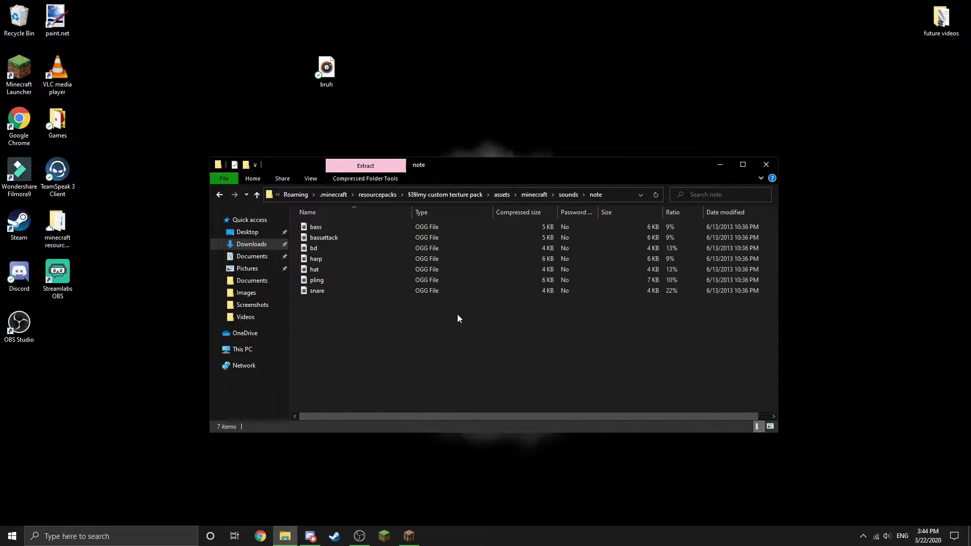
pyautogui.click(530, 199)
pyautogui.doubleClick(321, 287)
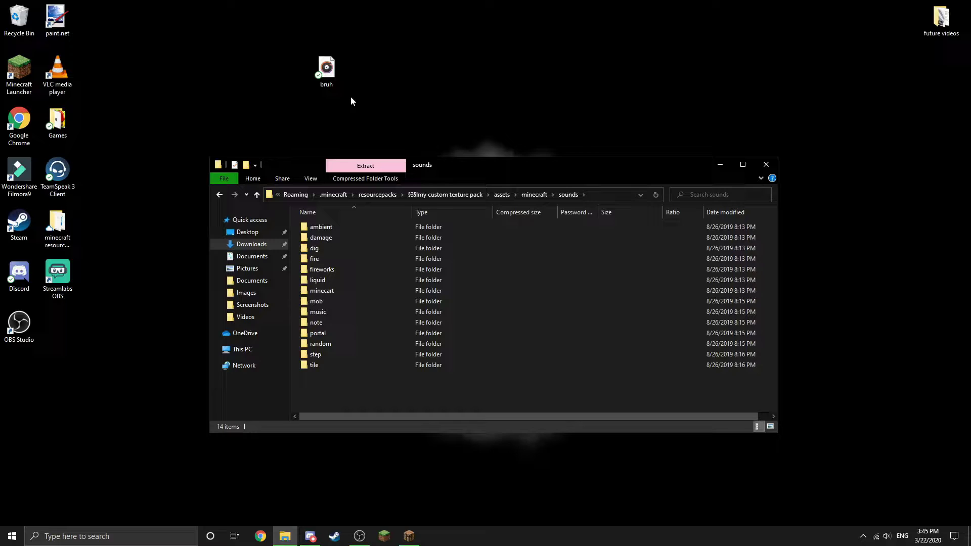
pyautogui.click(397, 139)
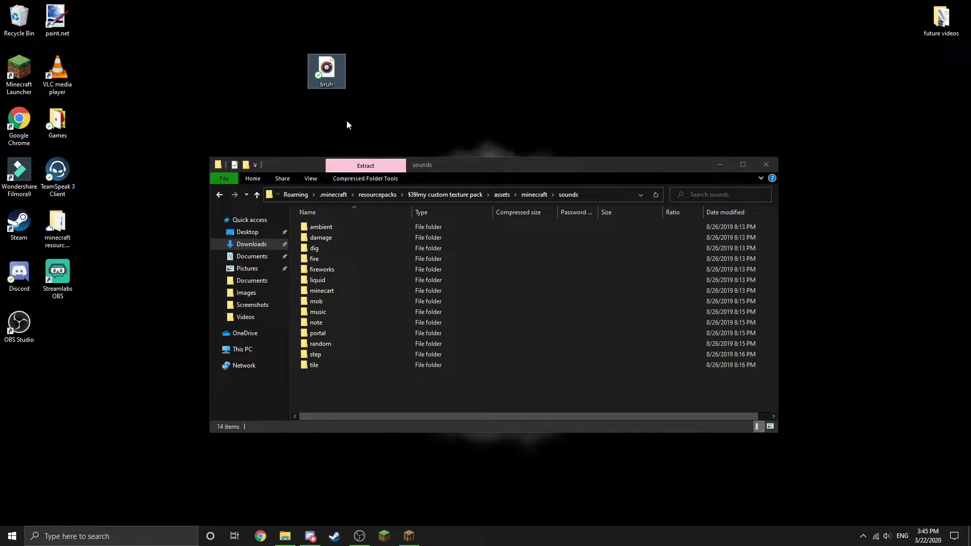
pyautogui.click(371, 110)
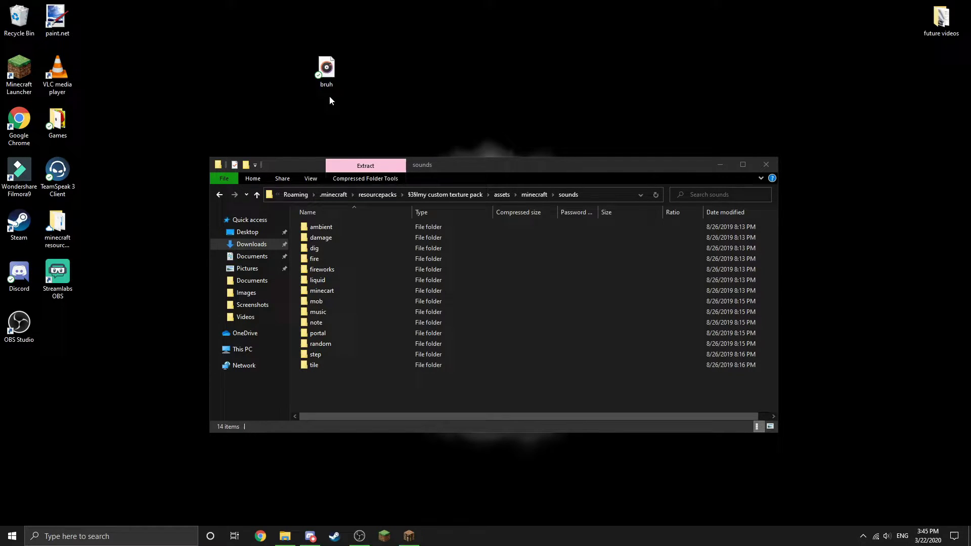
pyautogui.rightClick(332, 72)
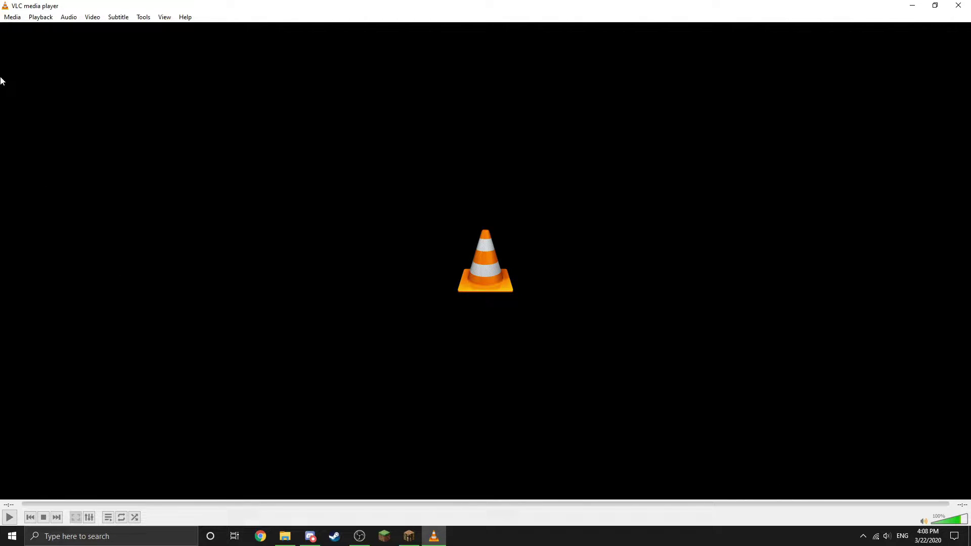
# In VLC media player, open the media conversion dialog and remove Bruh.mp3 from its file list.
pyautogui.click(3, 16)
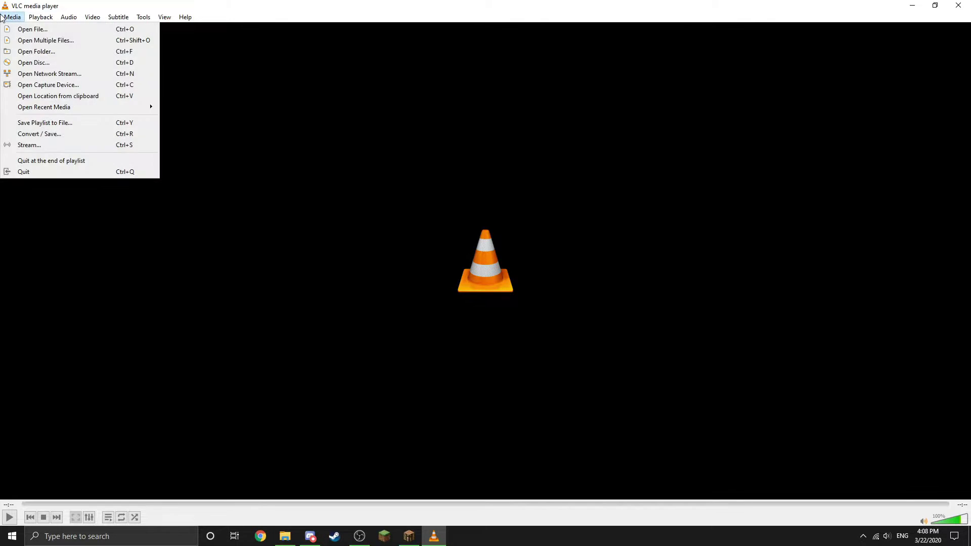
pyautogui.click(32, 133)
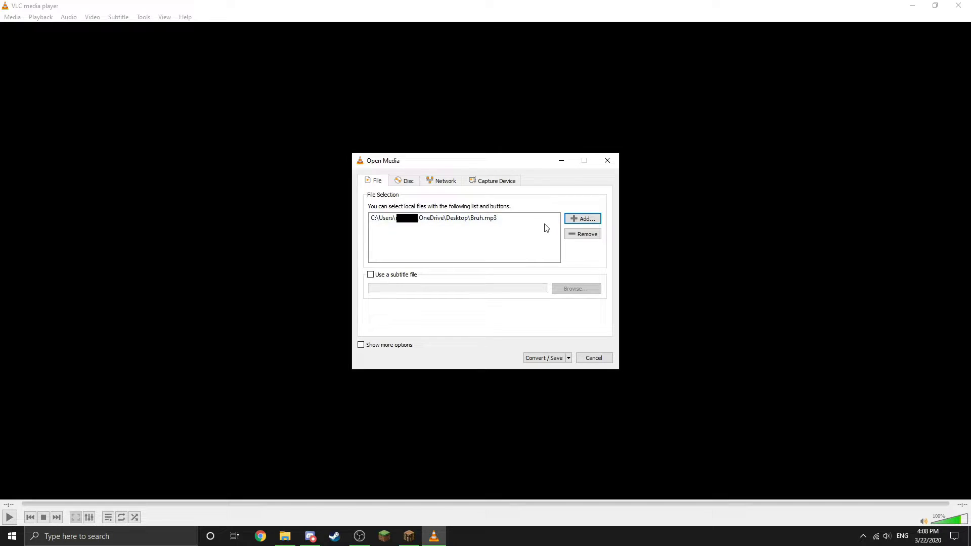
pyautogui.click(500, 219)
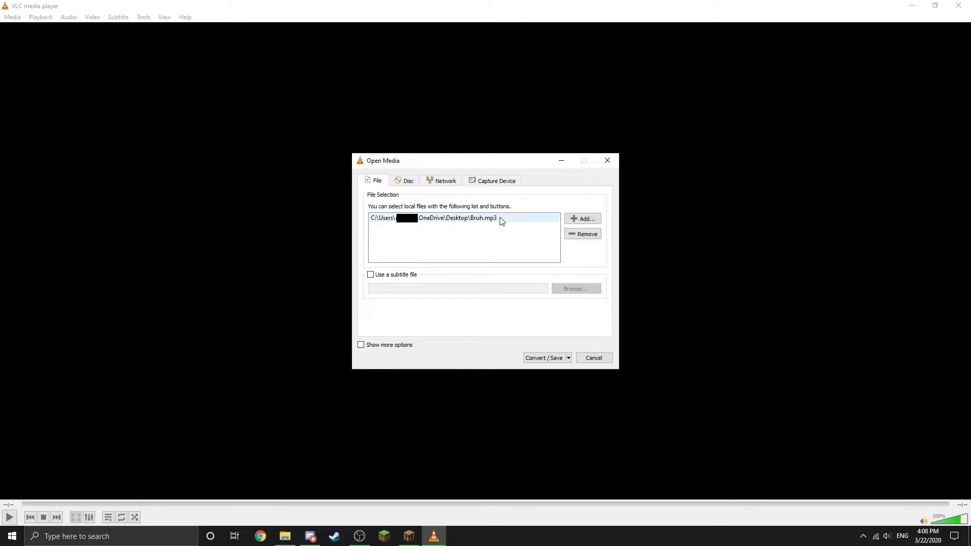
pyautogui.click(580, 235)
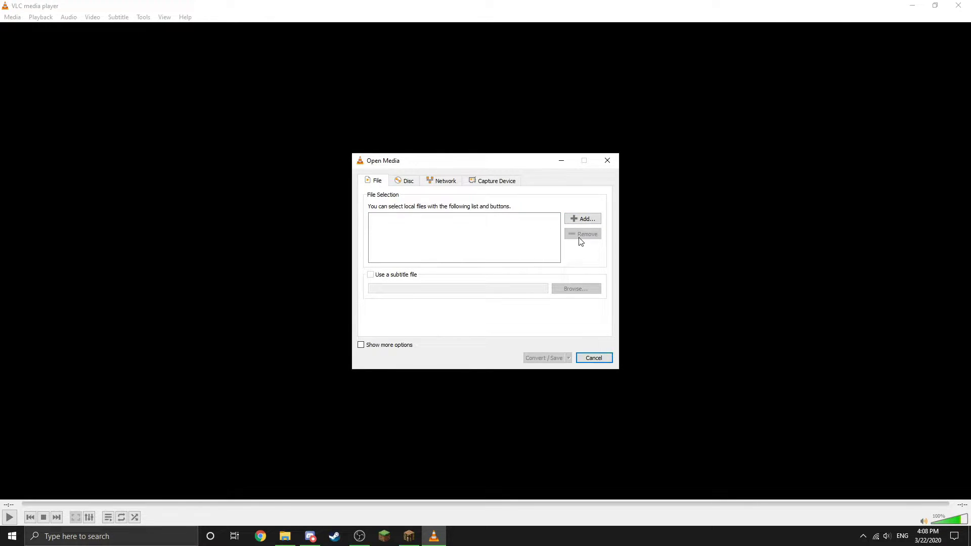
# Add Bruh.mp3 from the Desktop as the file to convert and proceed to its conversion settings.
pyautogui.click(574, 222)
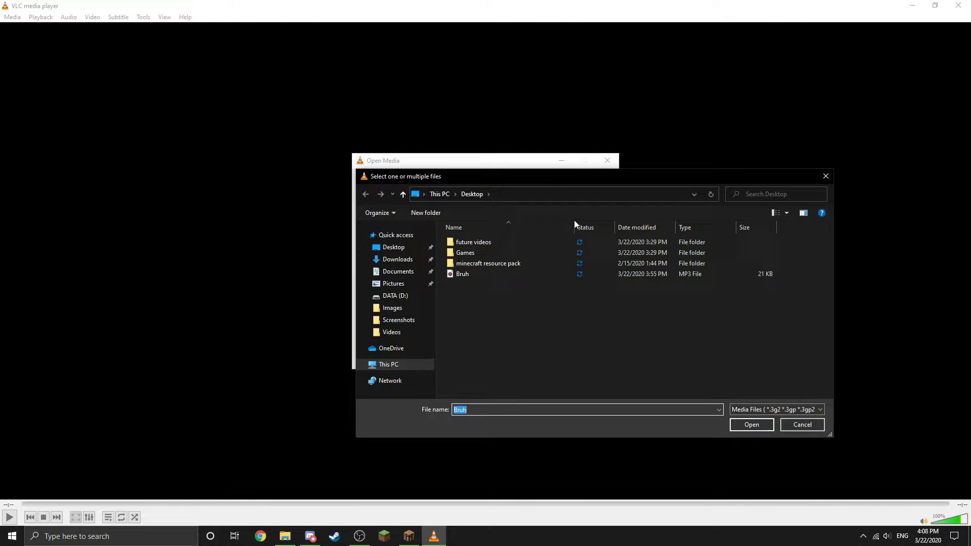
pyautogui.click(461, 276)
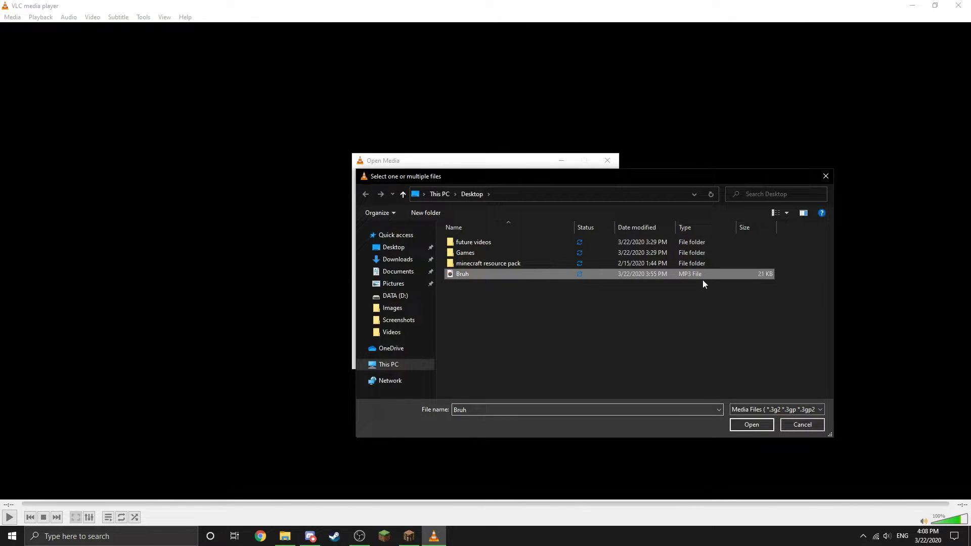
pyautogui.click(751, 425)
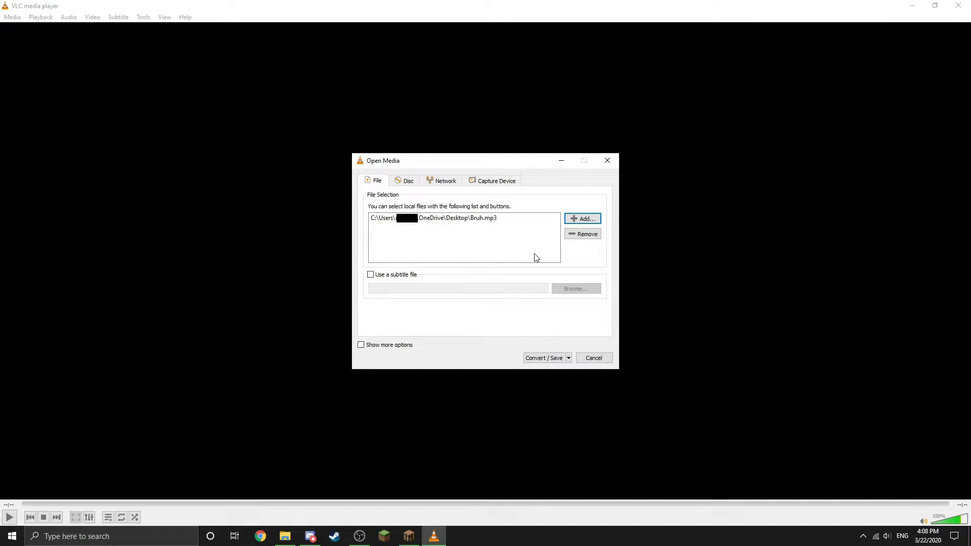
pyautogui.click(542, 358)
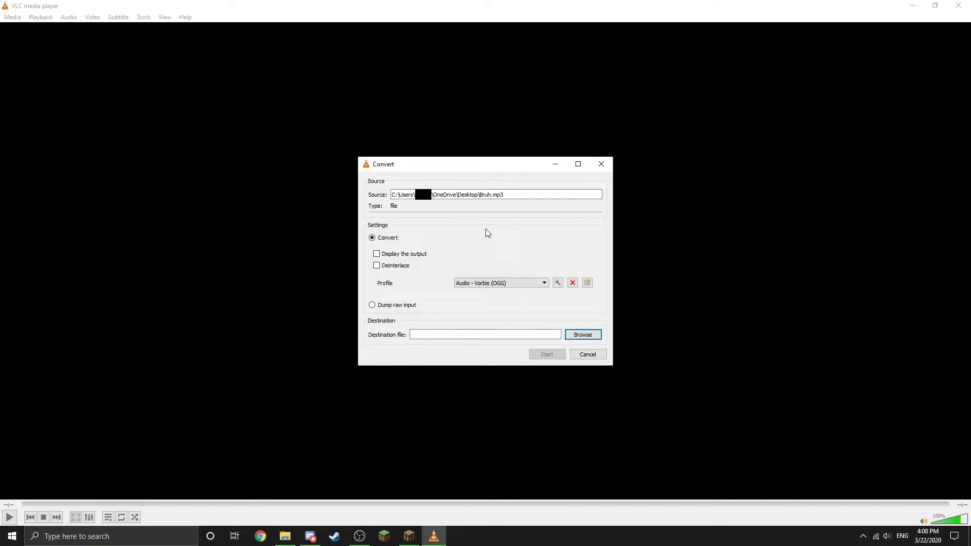
# Look through the list of conversion profiles for the Audio - Vorbis (OGG) profile and close the list.
pyautogui.click(498, 283)
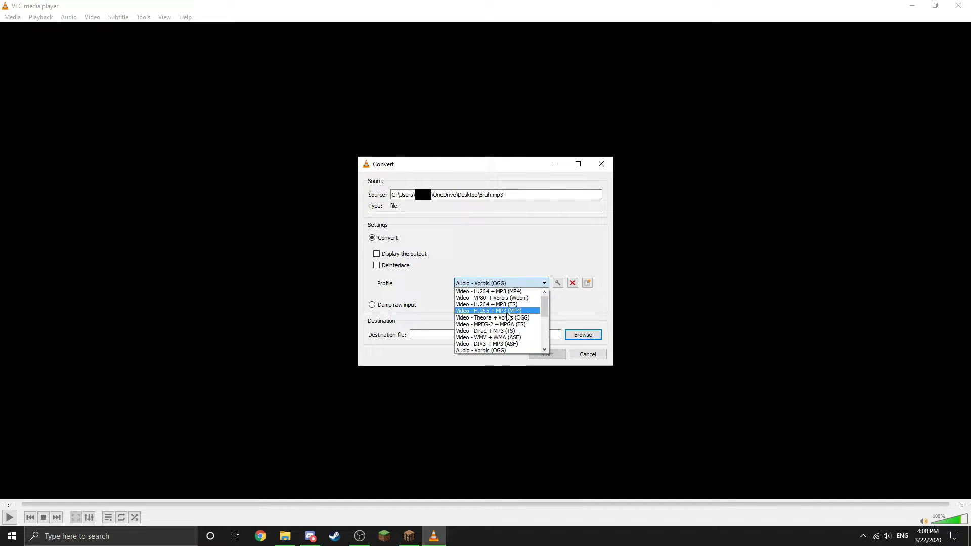
pyautogui.scroll(-4, 548, 311)
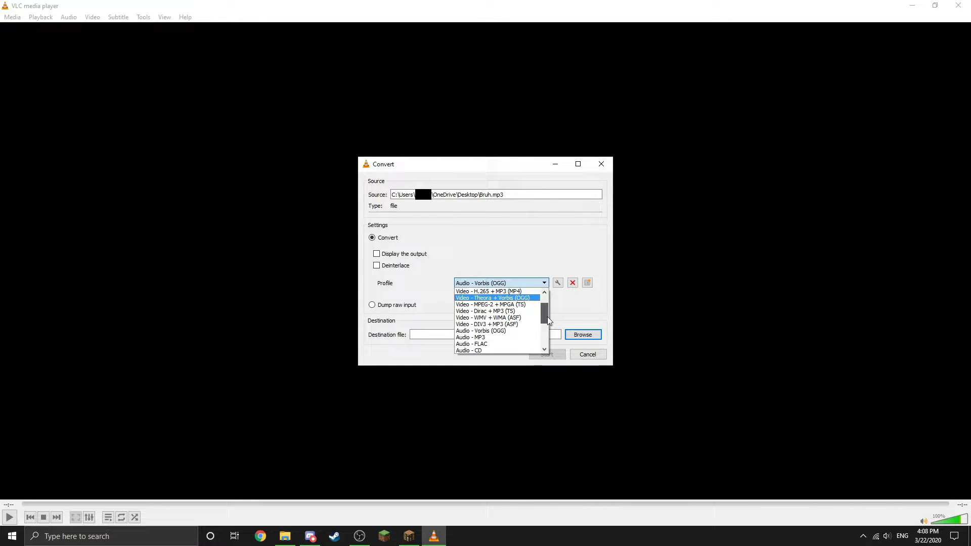
pyautogui.moveTo(548, 335); pyautogui.dragTo(547, 317)
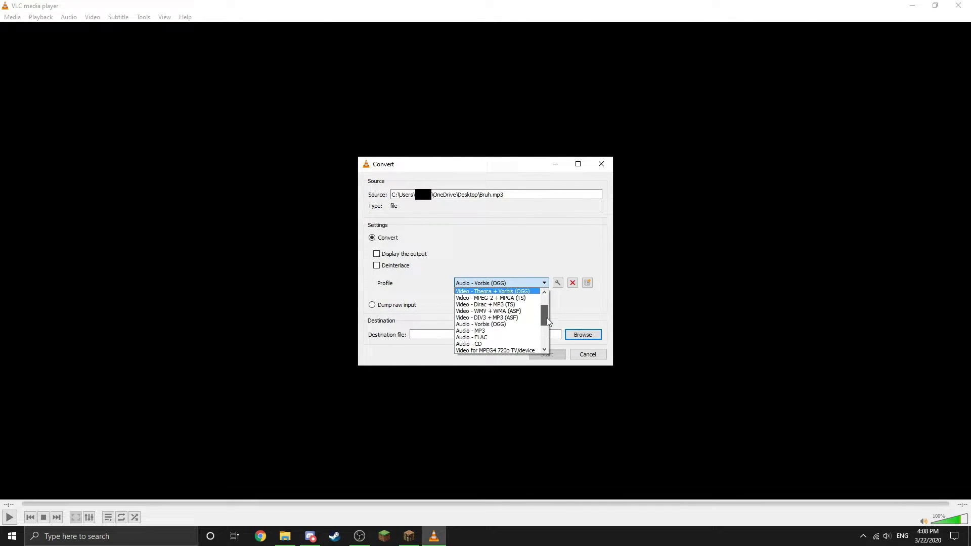
pyautogui.press('Escape')
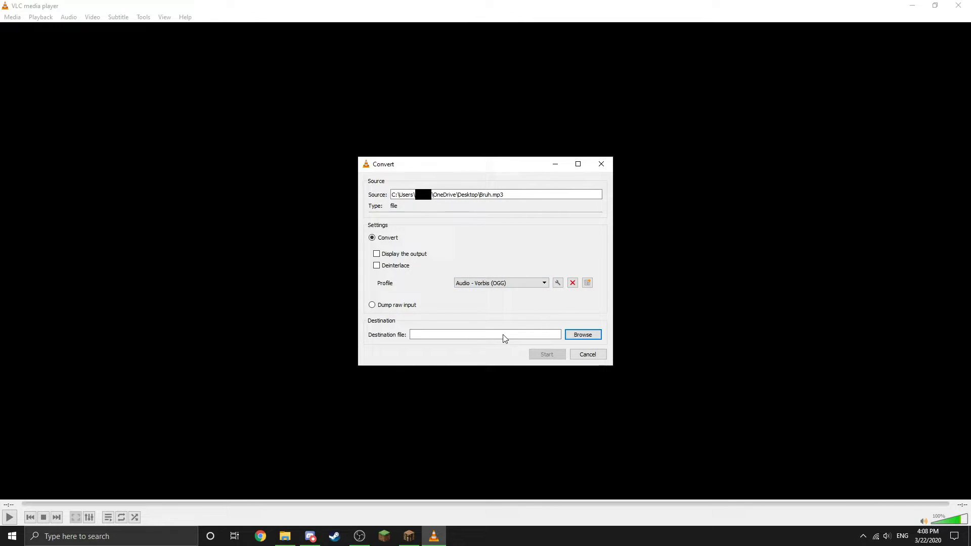
# Set the destination to a file named Bruh_ogg on the Desktop in the .ogg container format and start the conversion.
pyautogui.click(582, 335)
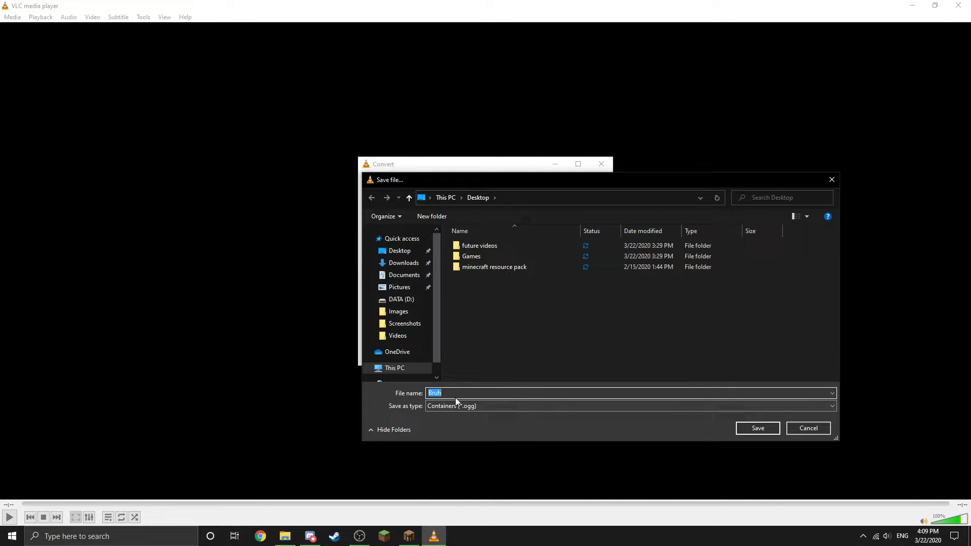
pyautogui.click(455, 391)
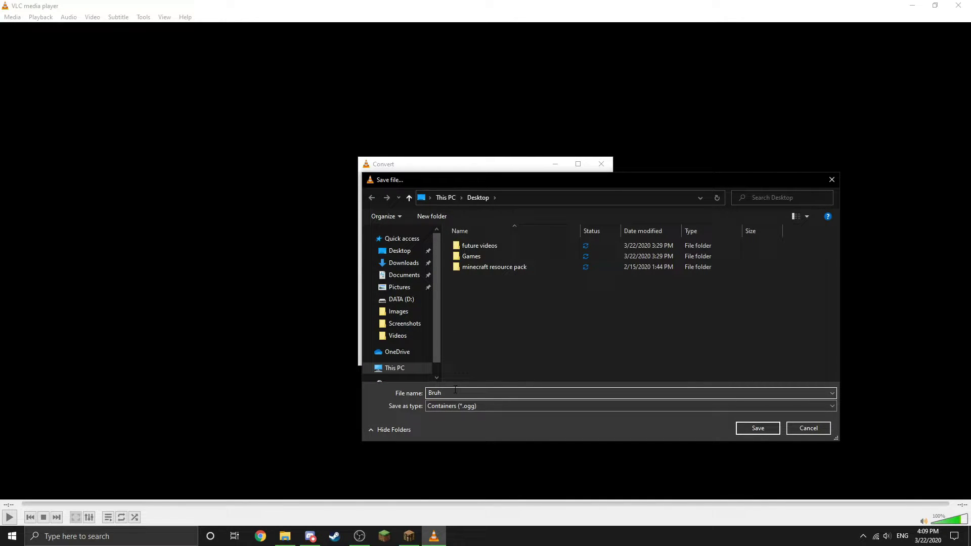
pyautogui.write('_ogg')
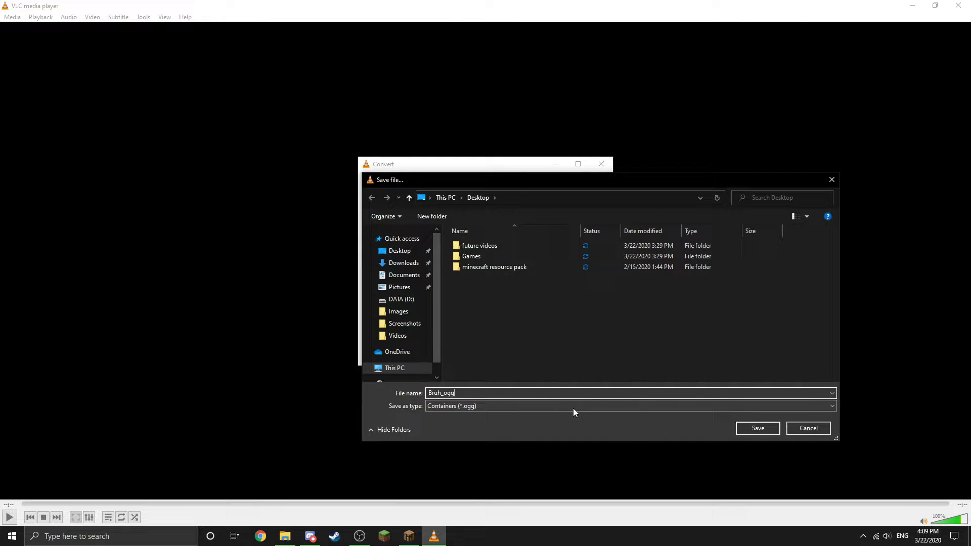
pyautogui.click(510, 408)
pyautogui.click(513, 409)
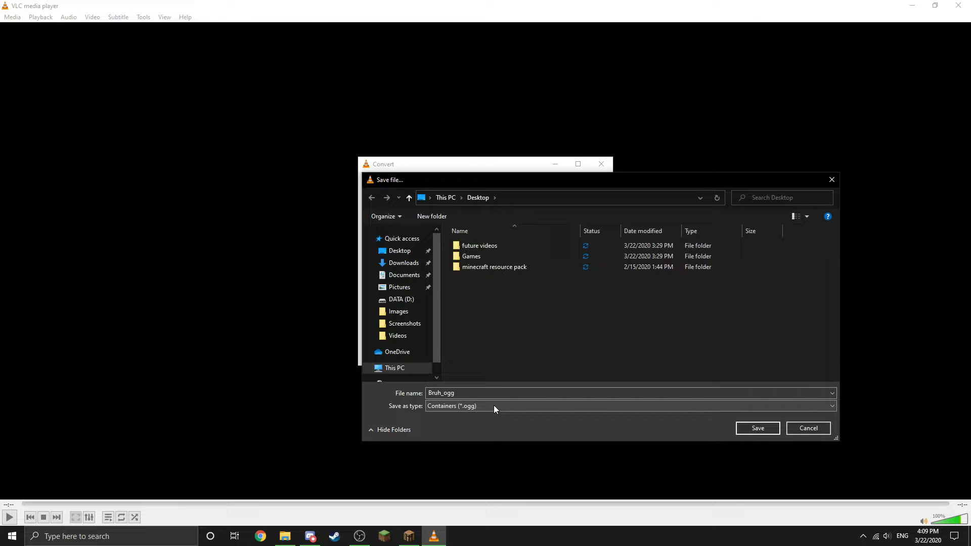
pyautogui.click(757, 429)
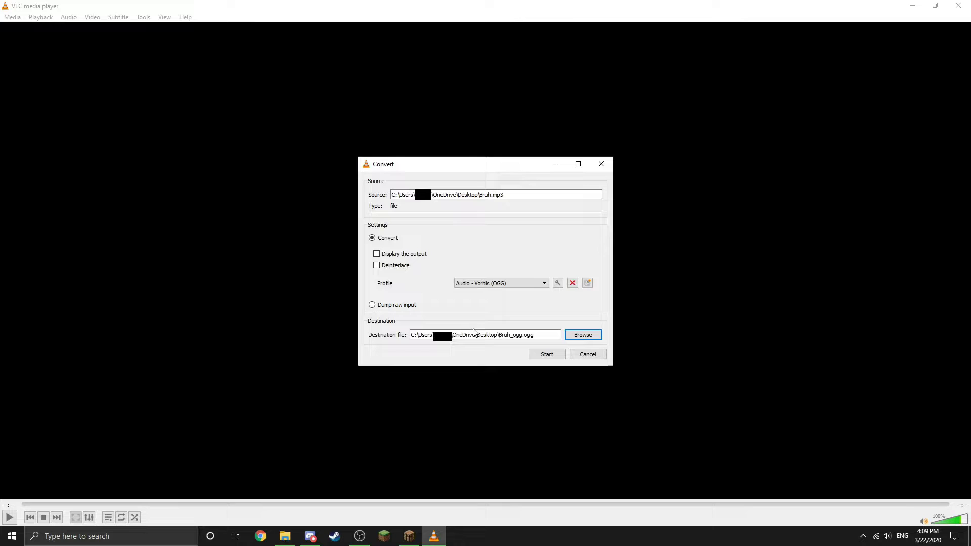
pyautogui.click(548, 356)
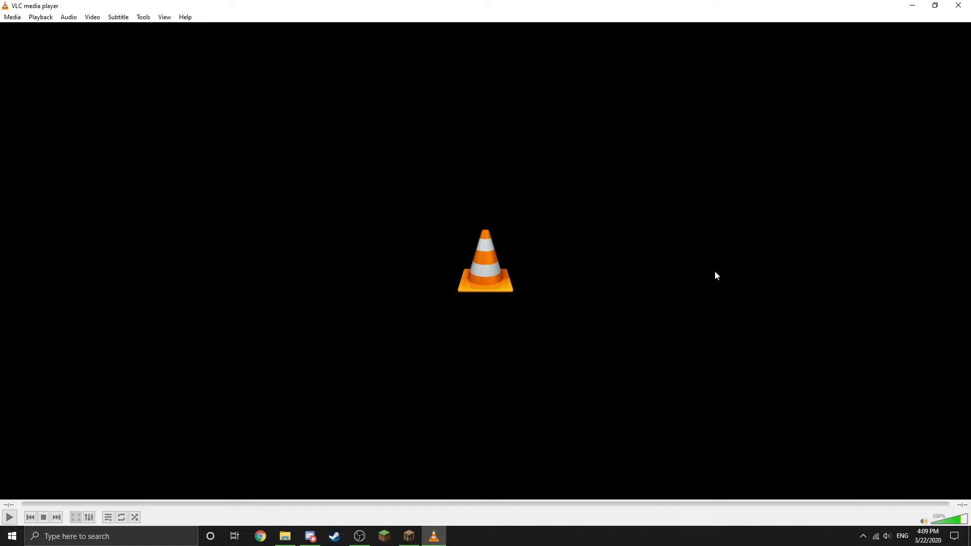
# Move the VLC window off the desktop icons, play the converted Bruh_ogg file and close the music player.
pyautogui.moveTo(783, 8); pyautogui.dragTo(804, 490)
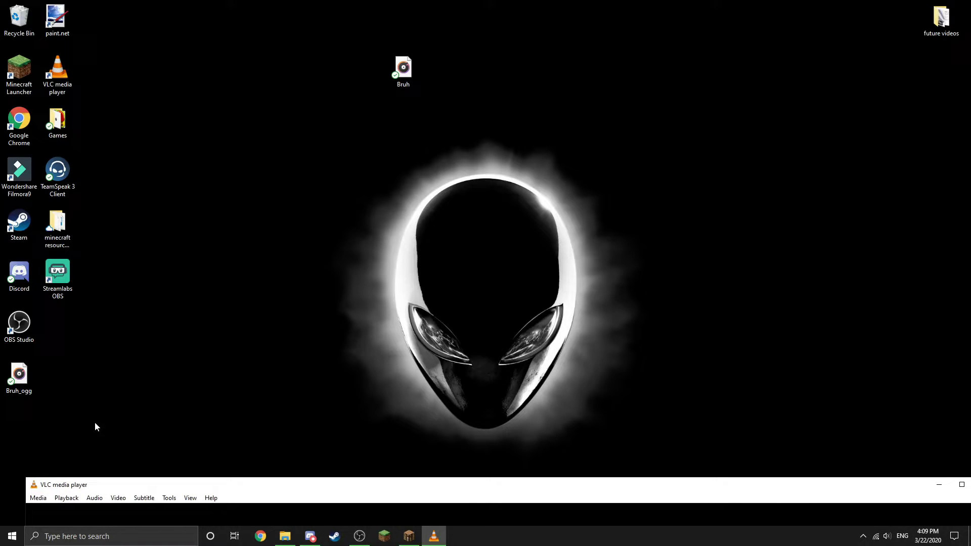
pyautogui.click(23, 390)
pyautogui.doubleClick(23, 377)
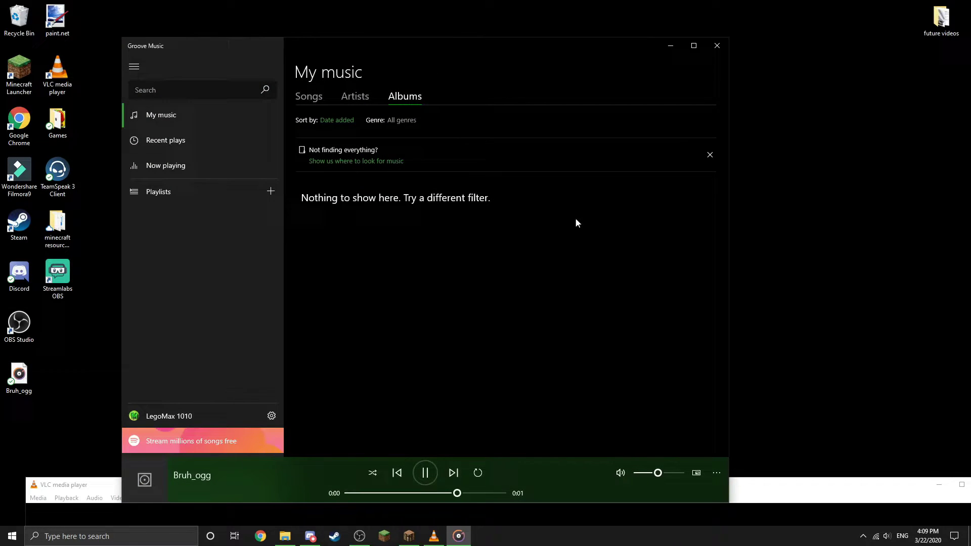
pyautogui.click(715, 45)
# Bring the VLC window back up and narrow it so that the desktop icons stay uncovered.
pyautogui.moveTo(561, 486); pyautogui.dragTo(535, 28)
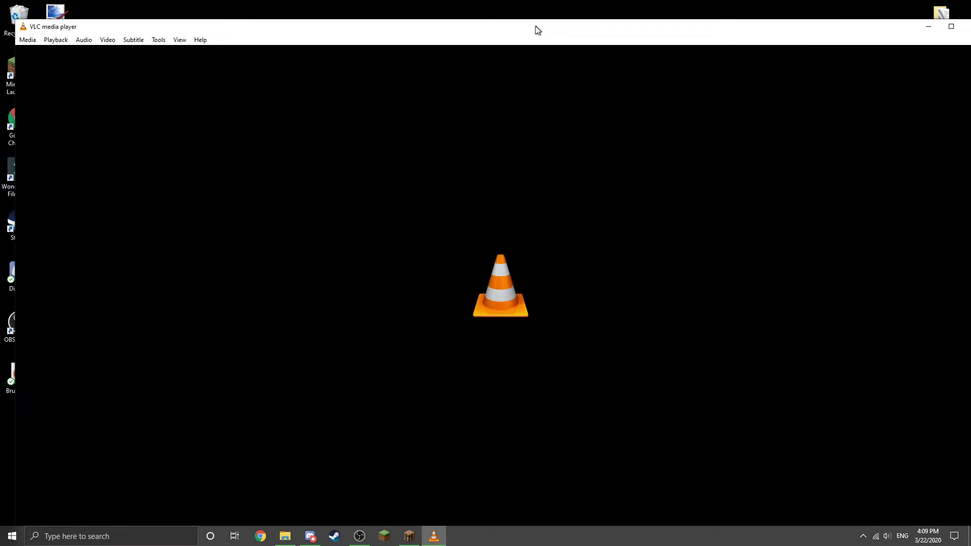
pyautogui.moveTo(834, 29); pyautogui.dragTo(783, 107)
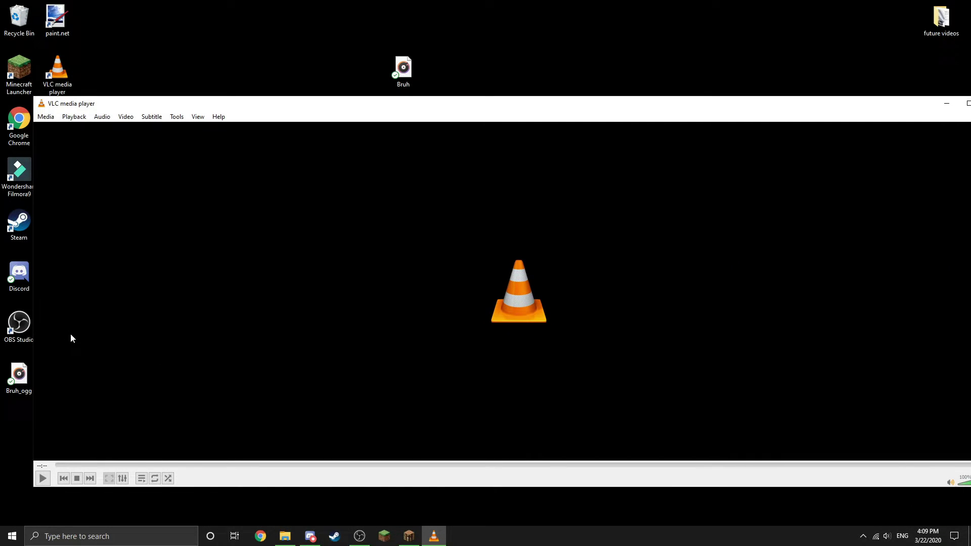
pyautogui.moveTo(33, 298); pyautogui.dragTo(332, 296)
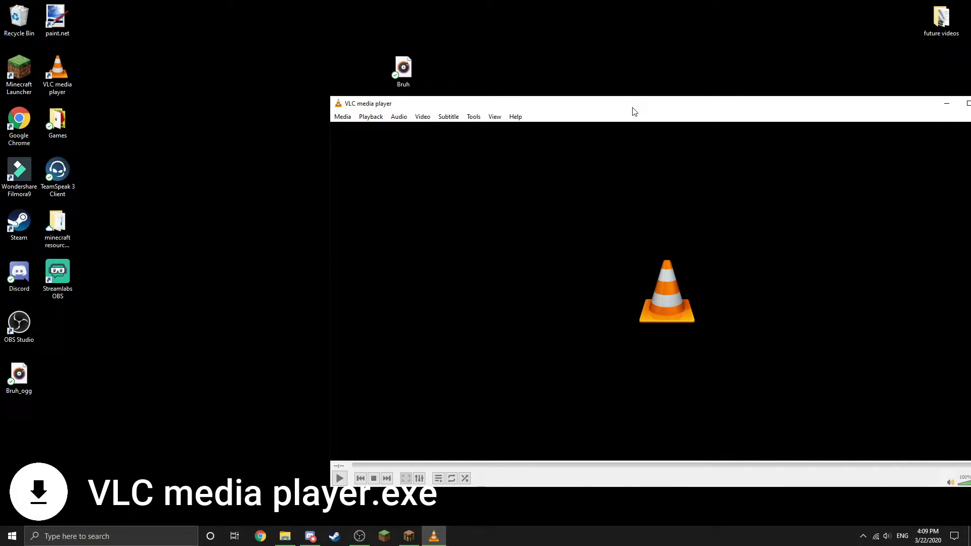
pyautogui.moveTo(633, 111); pyautogui.dragTo(459, 102)
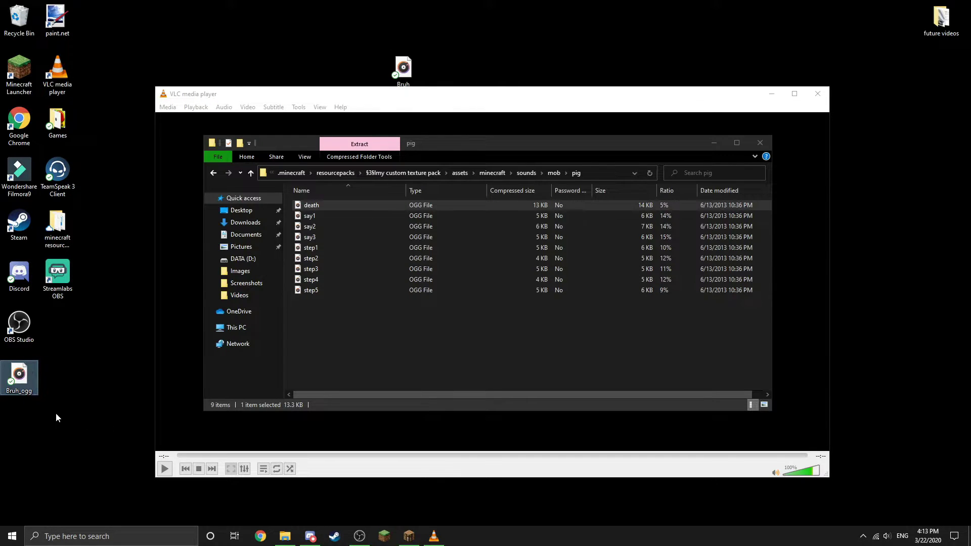
# Play the pig folder's death sound and the desktop's Bruh_ogg file, closing the music player after each.
pyautogui.click(129, 454)
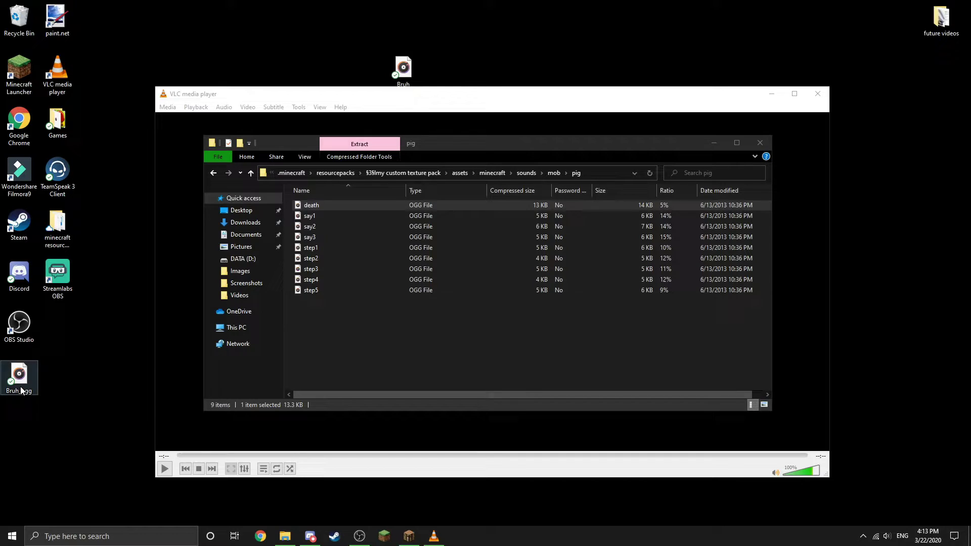
pyautogui.doubleClick(322, 206)
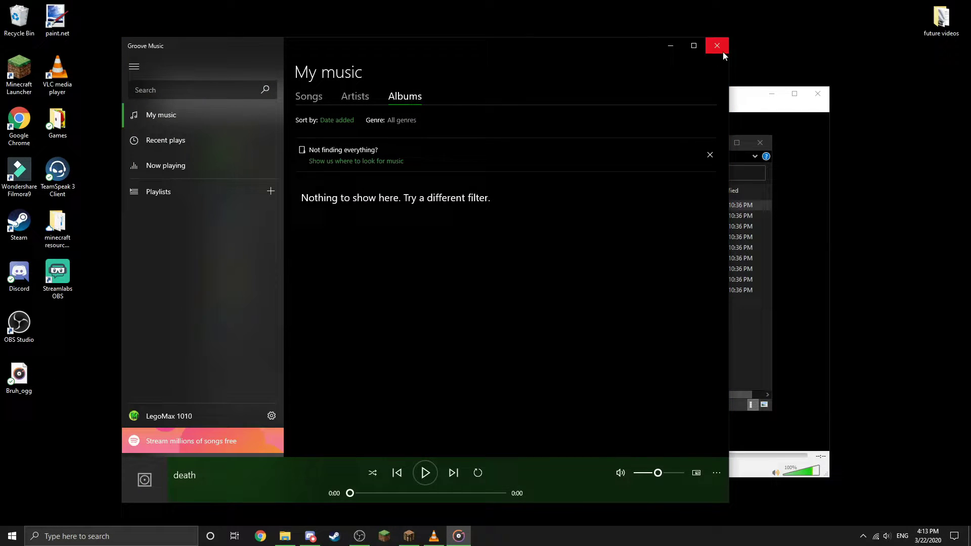
pyautogui.click(717, 46)
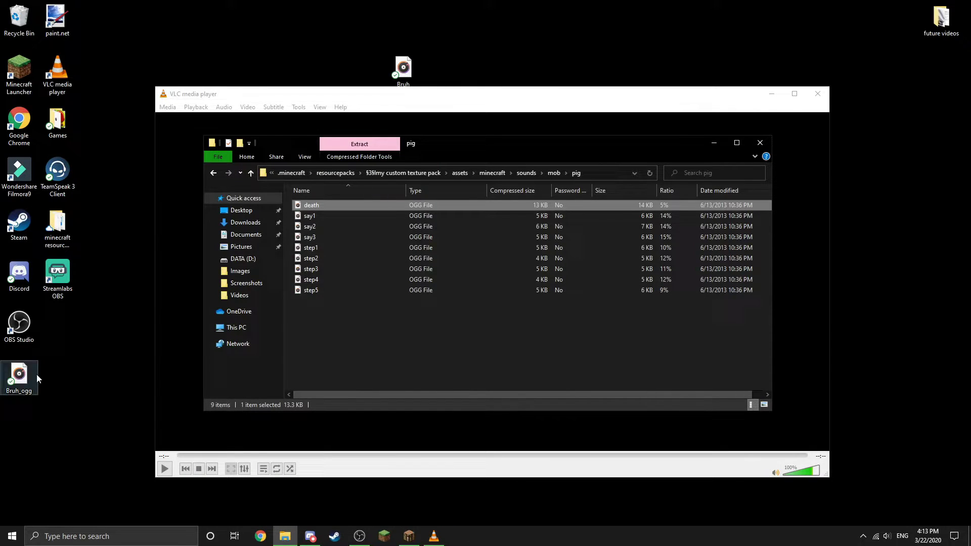
pyautogui.doubleClick(25, 384)
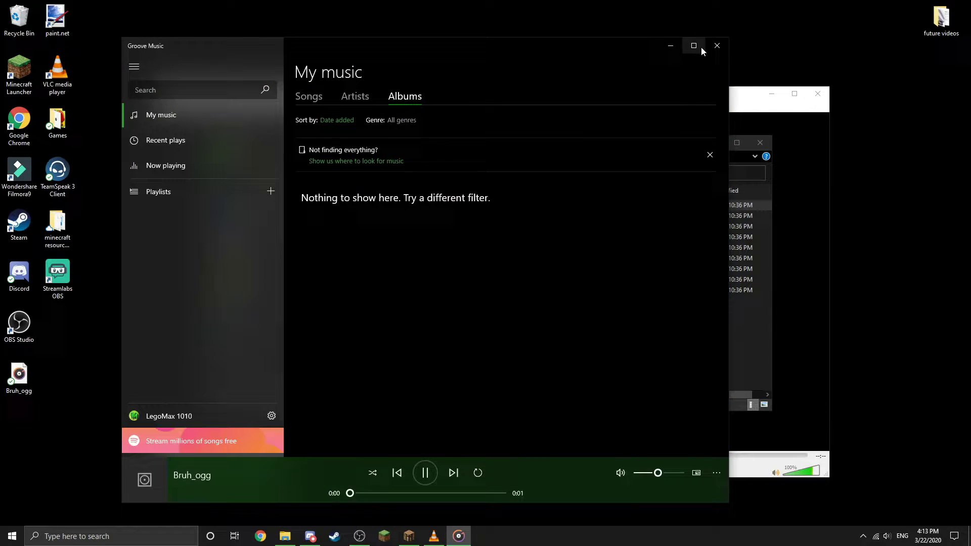
pyautogui.click(717, 46)
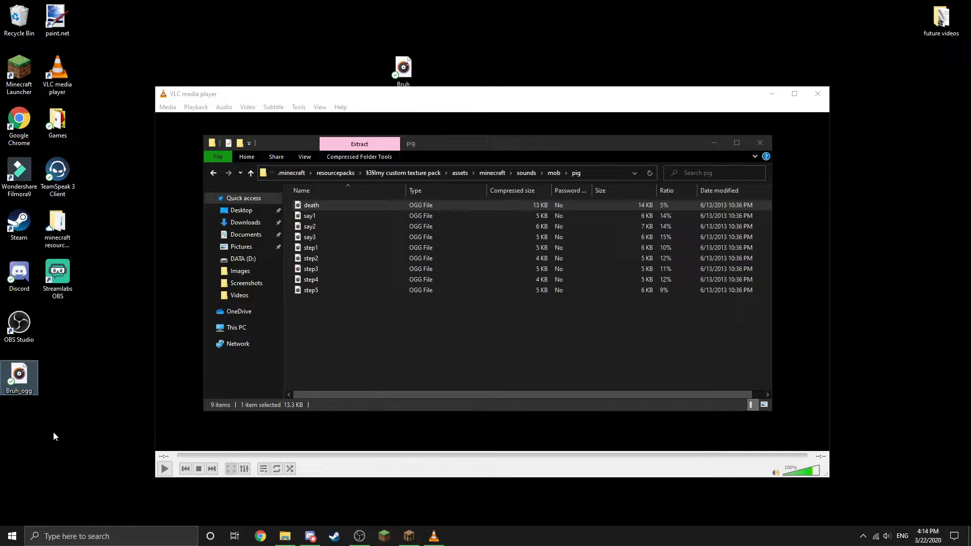
# Rename the Bruh_ogg file on the desktop to death.
pyautogui.click(28, 435)
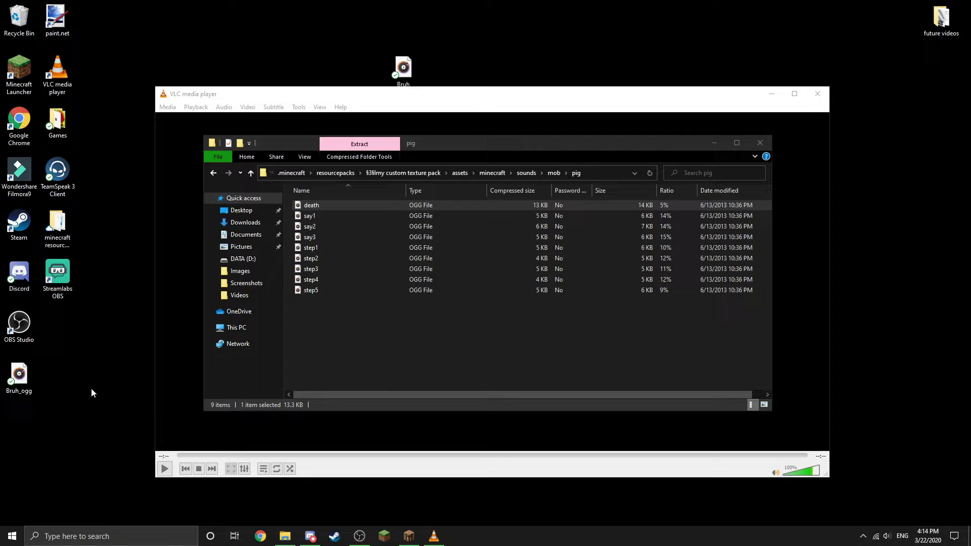
pyautogui.click(29, 394)
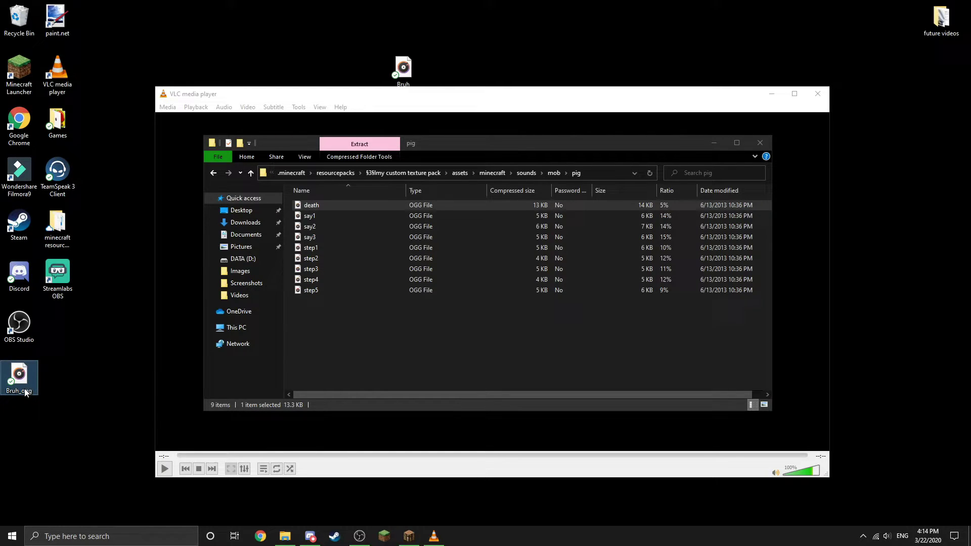
pyautogui.press('F2')
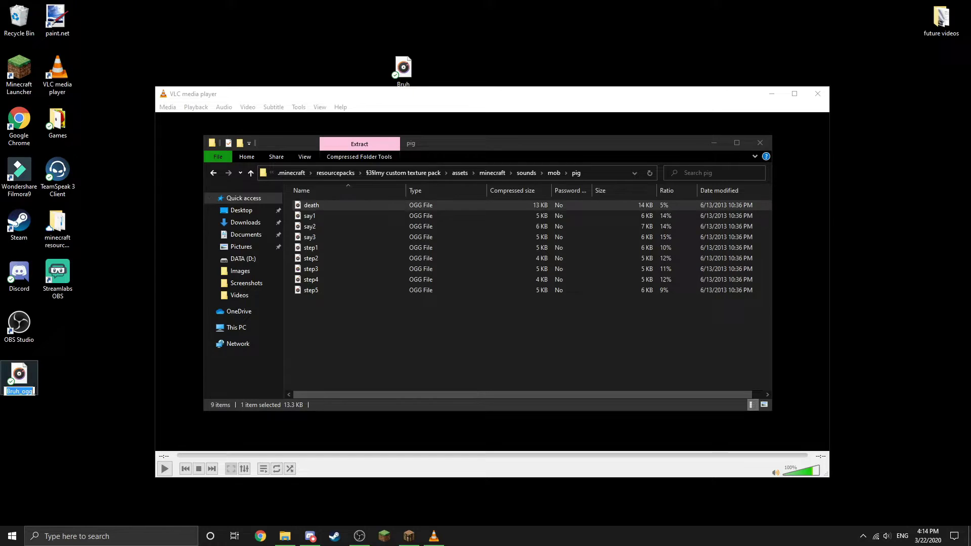
pyautogui.write('death')
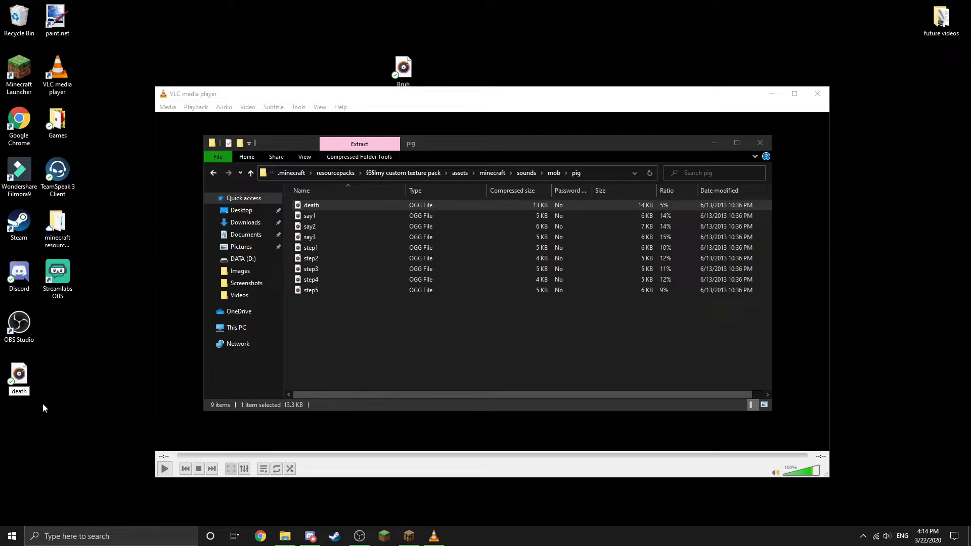
pyautogui.press('Return')
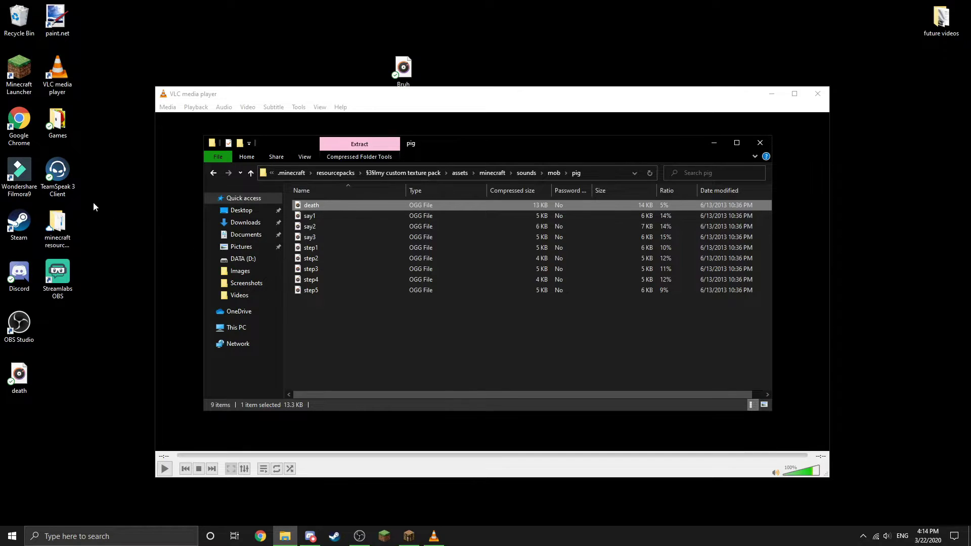
# Copy the desktop's death file into the texture pack's pig folder, replacing the existing death sound, and play the replaced file to check it.
pyautogui.doubleClick(57, 227)
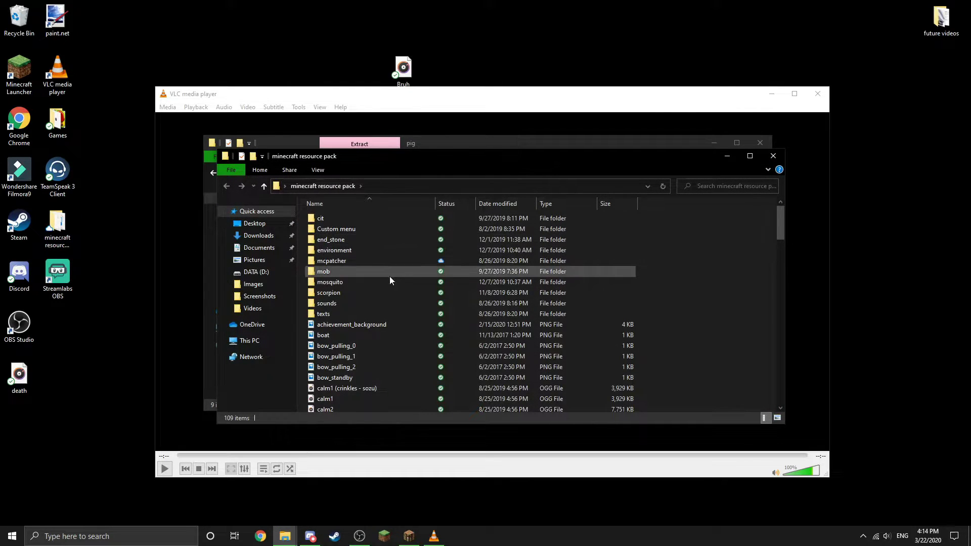
pyautogui.click(773, 156)
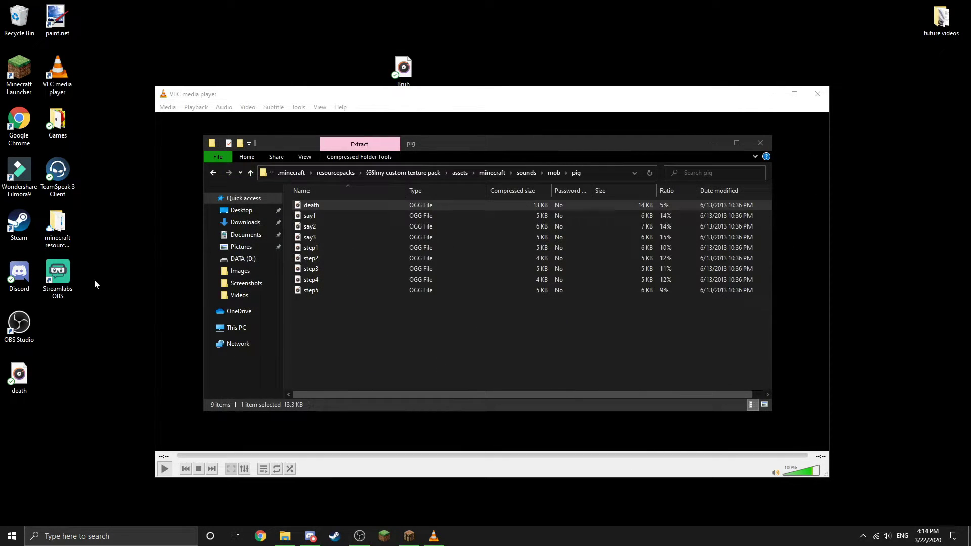
pyautogui.moveTo(34, 394); pyautogui.dragTo(382, 406)
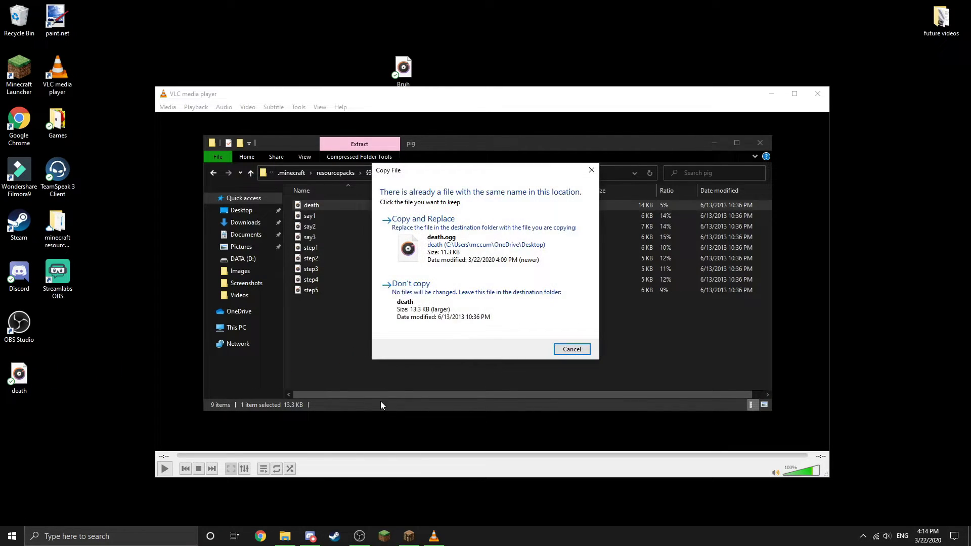
pyautogui.click(390, 244)
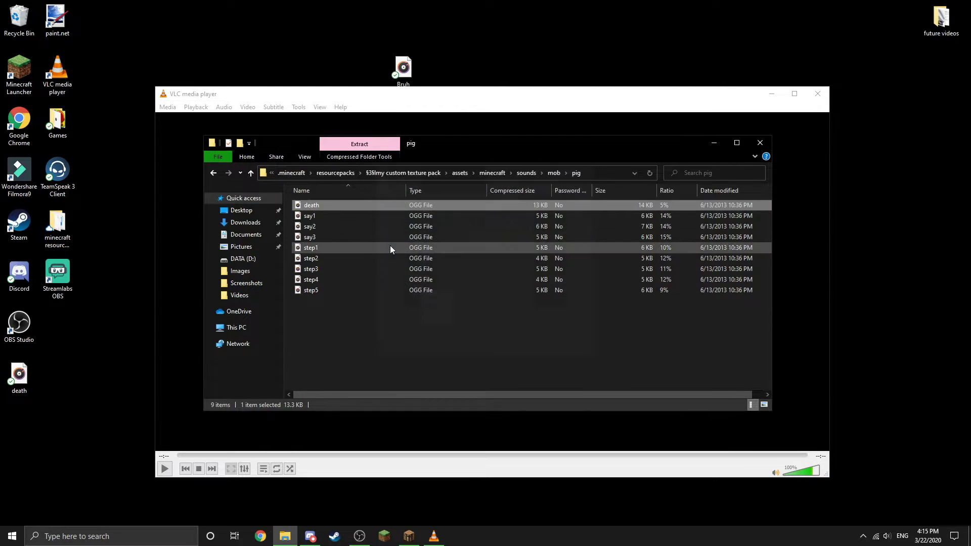
pyautogui.doubleClick(348, 204)
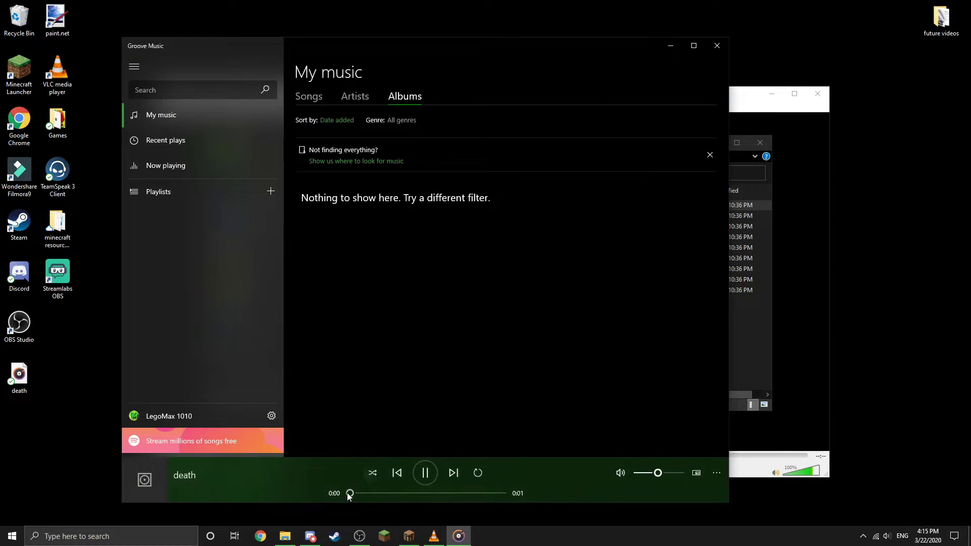
pyautogui.click(722, 44)
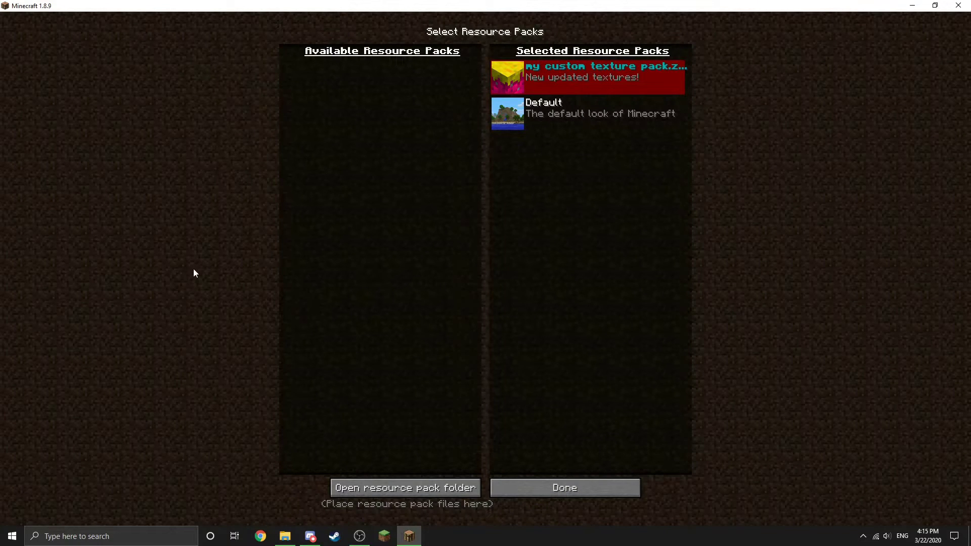
# In Minecraft, leave the resource pack and options screens and load the singleplayer world "named item textures".
pyautogui.click(526, 491)
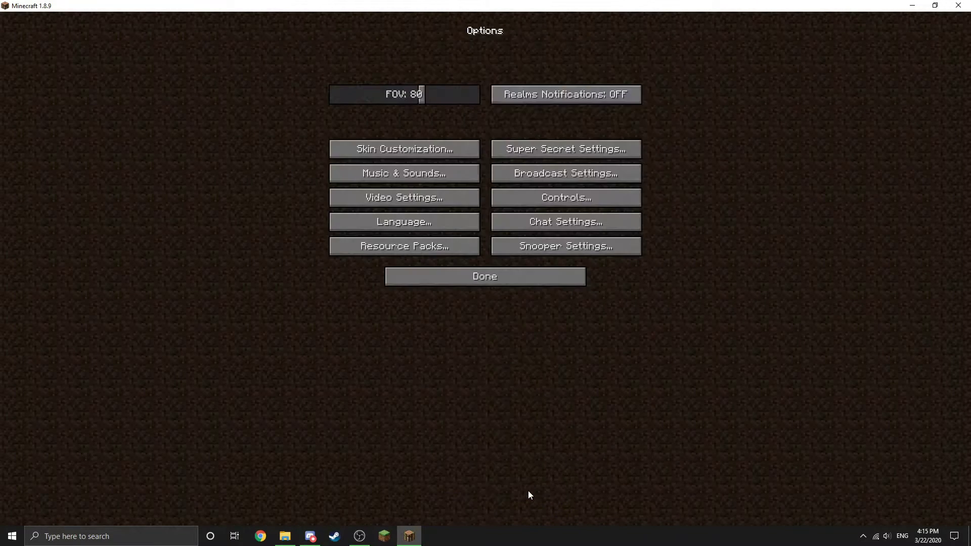
pyautogui.click(479, 277)
pyautogui.click(424, 200)
pyautogui.click(405, 56)
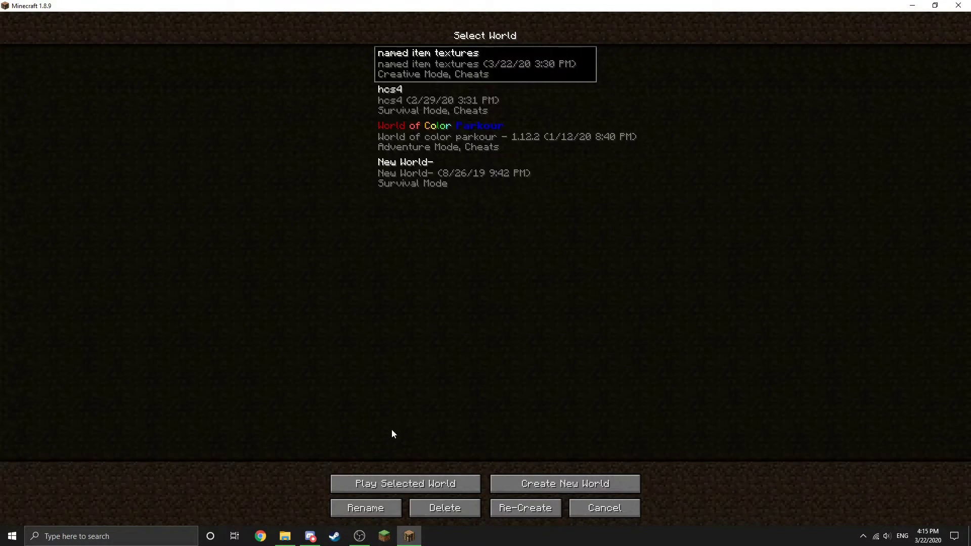
pyautogui.click(434, 481)
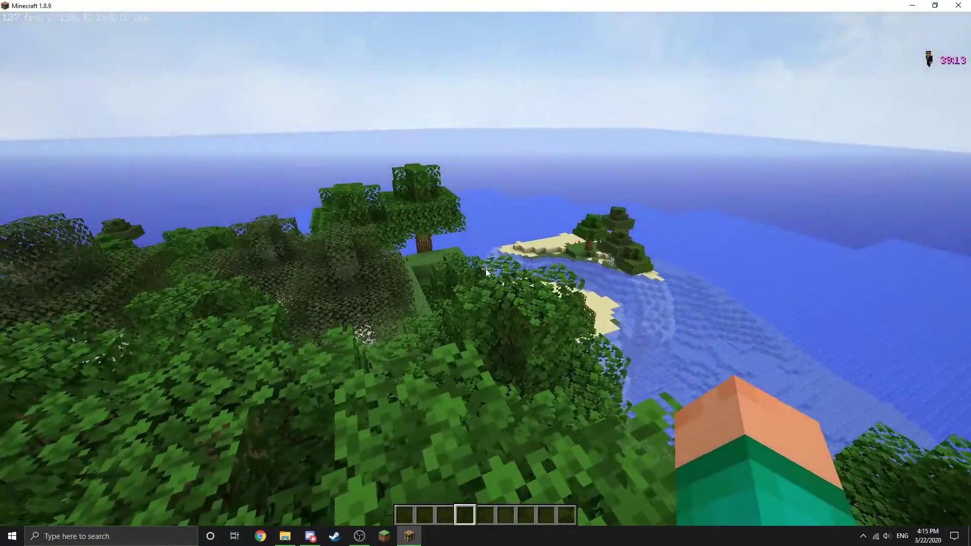
# Find the Spawn Pig egg by searching the creative inventory for "pig" and put it in the first hotbar slot.
pyautogui.press('e')
pyautogui.click(579, 346)
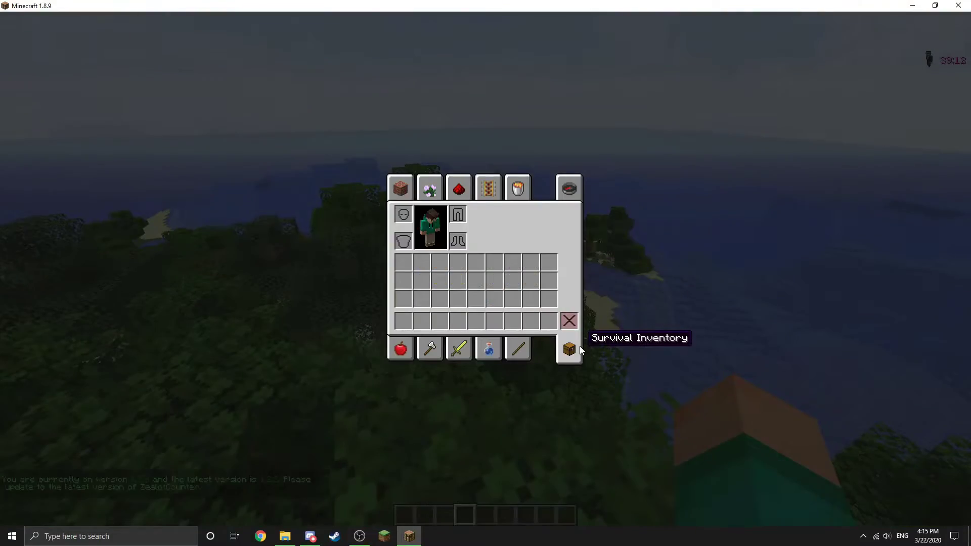
pyautogui.click(569, 189)
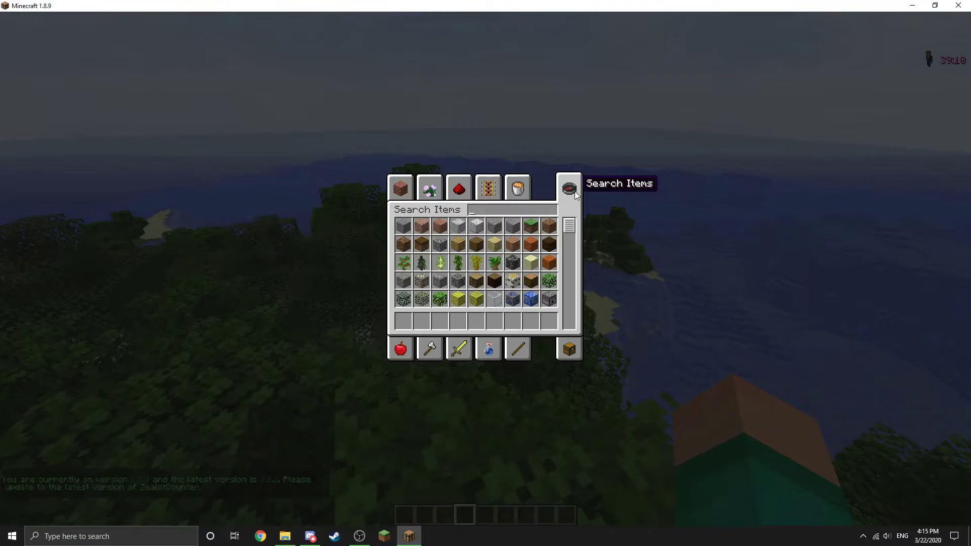
pyautogui.write('pig')
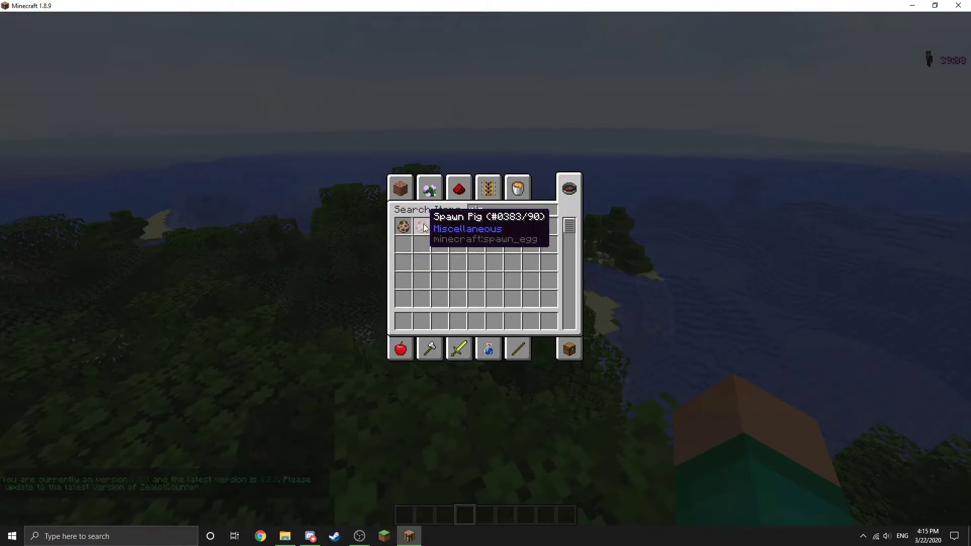
pyautogui.click(421, 226)
pyautogui.click(403, 321)
pyautogui.press('e')
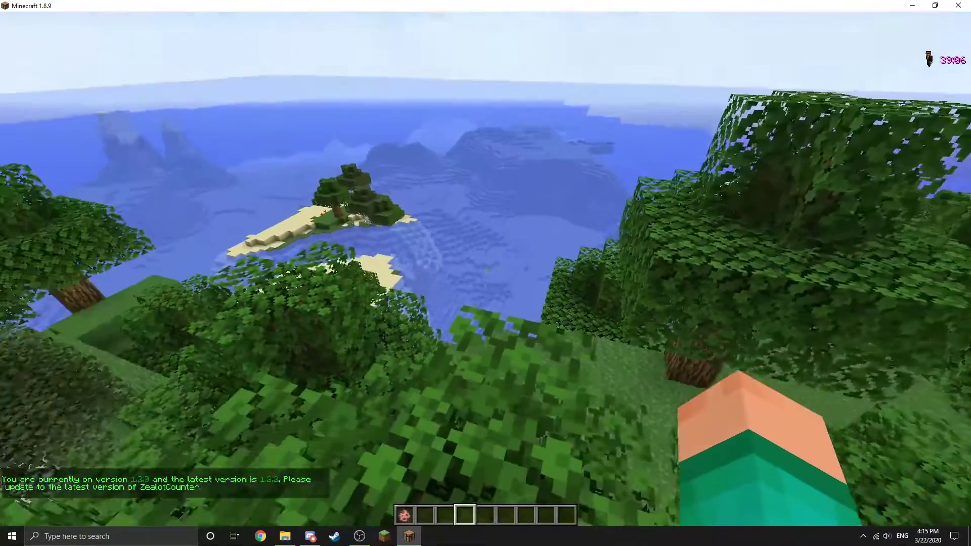
# Equip the pig spawn egg and spawn a group of pigs on the grass clearing by the trees.
pyautogui.press('1')
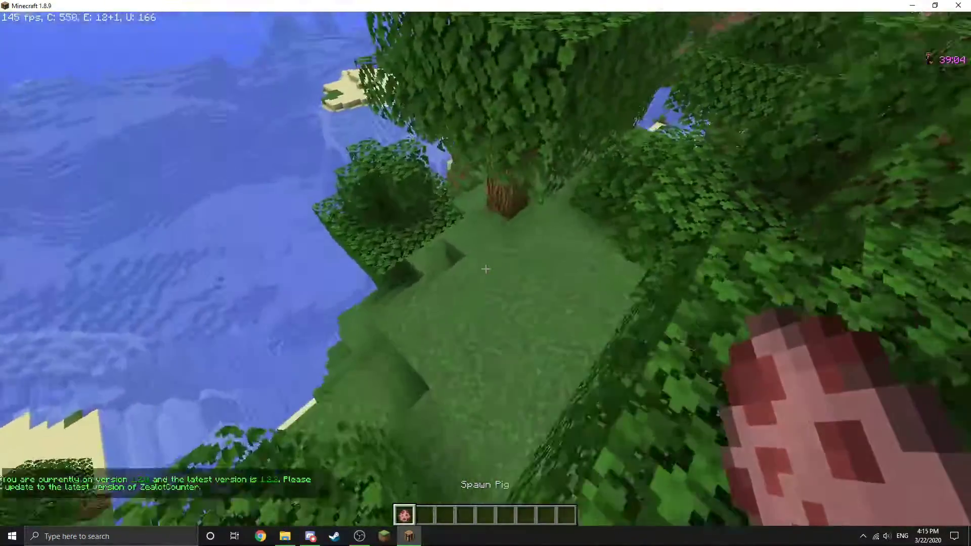
pyautogui.write('ee')
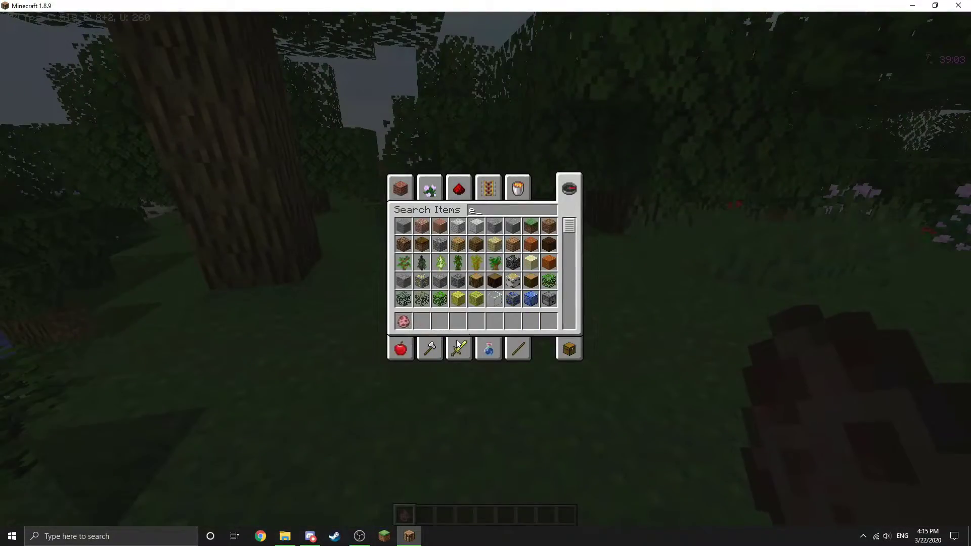
pyautogui.press('Escape')
pyautogui.rightClick(485, 268)
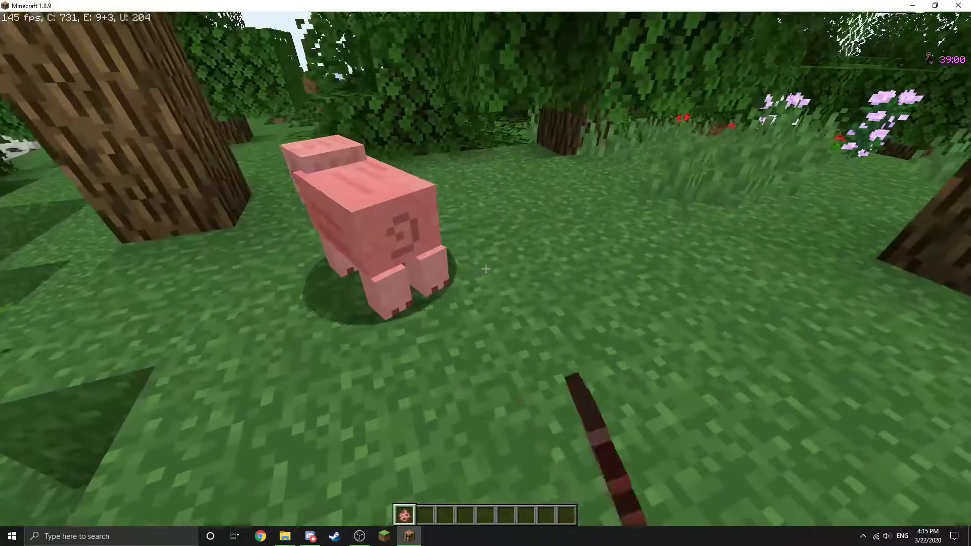
pyautogui.rightClick(486, 268)
pyautogui.rightClick(486, 269)
pyautogui.rightClick(485, 268)
pyautogui.rightClick(485, 268)
pyautogui.rightClick(486, 268)
# Put a Diamond Sword from the Combat items into the second hotbar slot.
pyautogui.press('e')
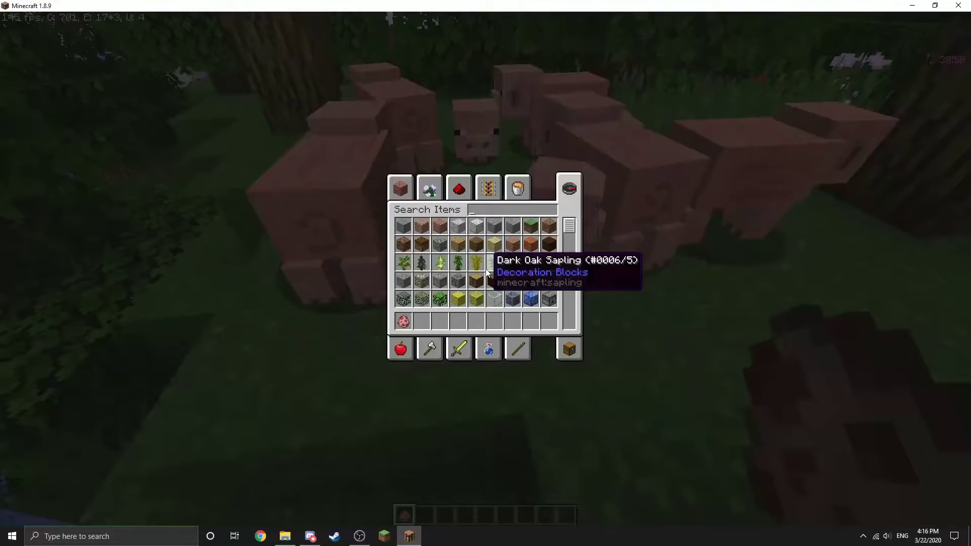
pyautogui.click(459, 349)
pyautogui.click(494, 225)
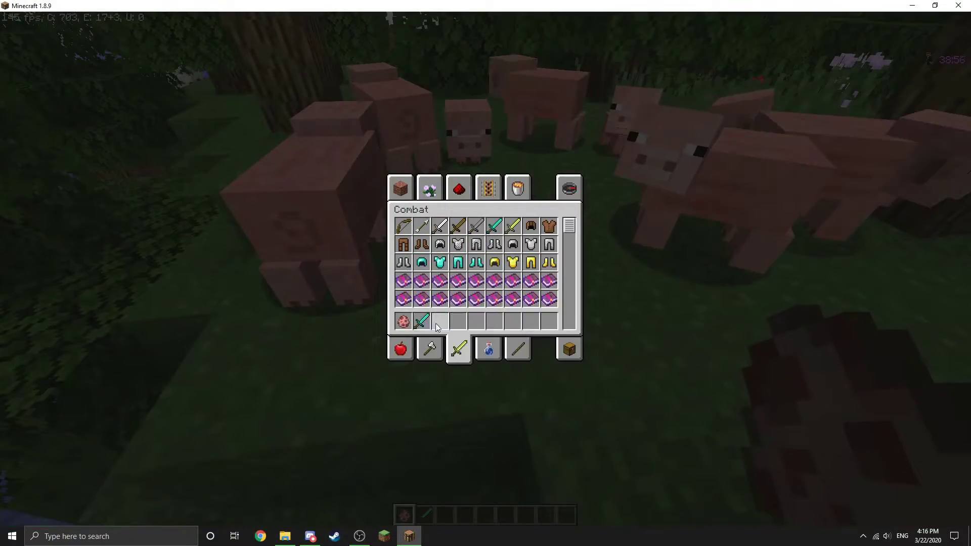
pyautogui.press('Escape')
# Equip the Diamond Sword and kill a pig in the clearing to test the death sound.
pyautogui.press('2')
pyautogui.click(485, 268)
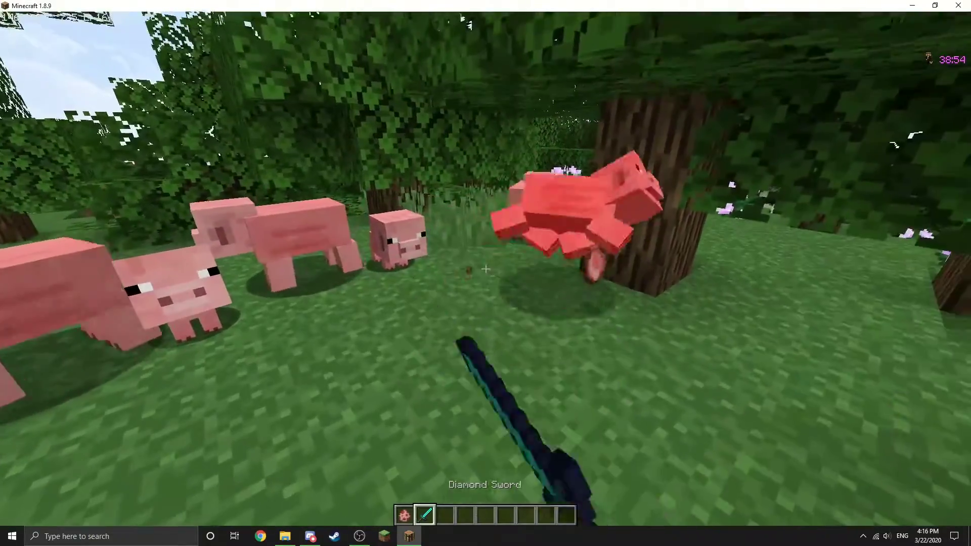
pyautogui.click(485, 268)
pyautogui.press('w')
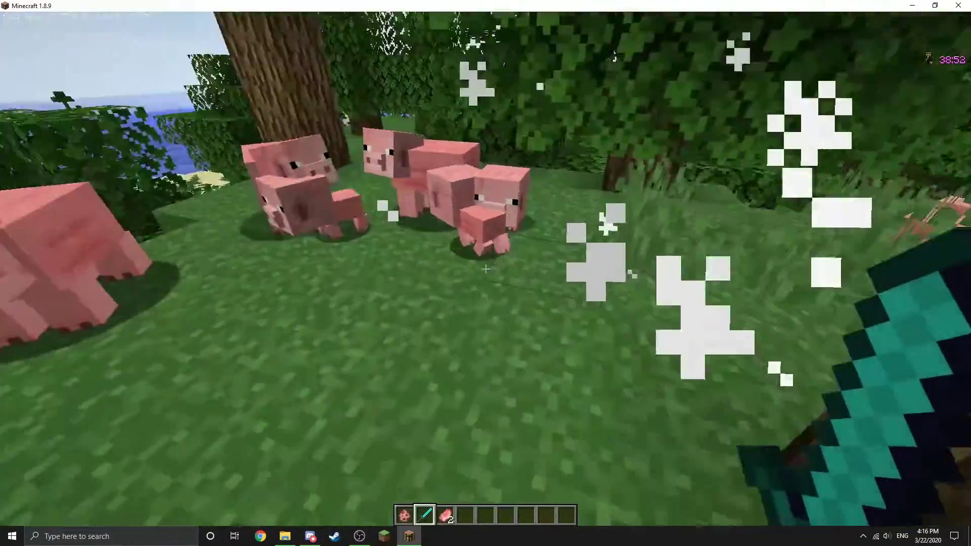
pyautogui.press('w')
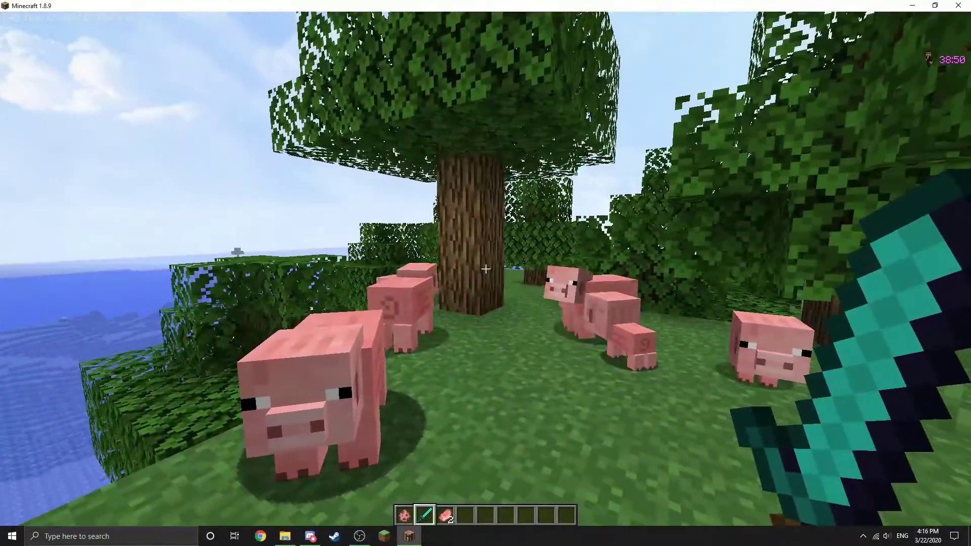
pyautogui.press('w')
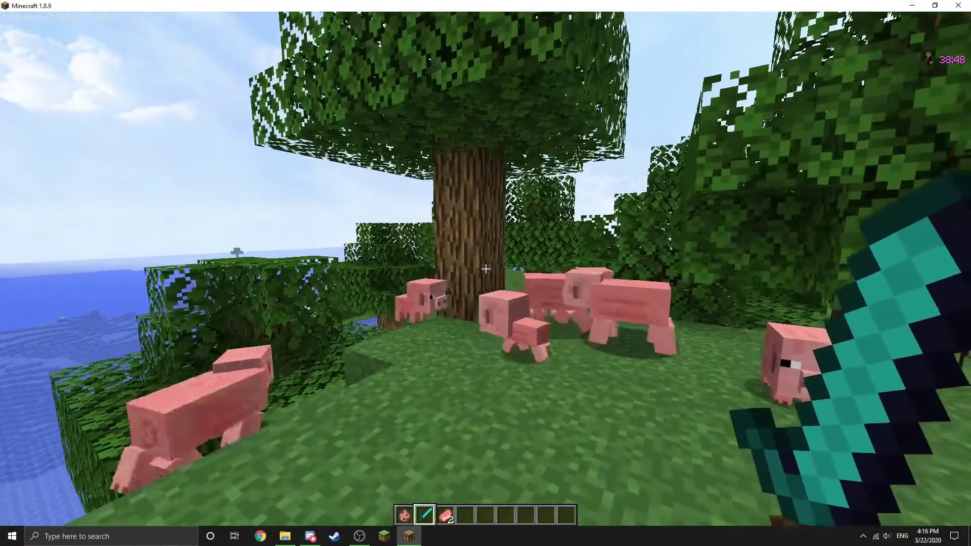
pyautogui.press('s')
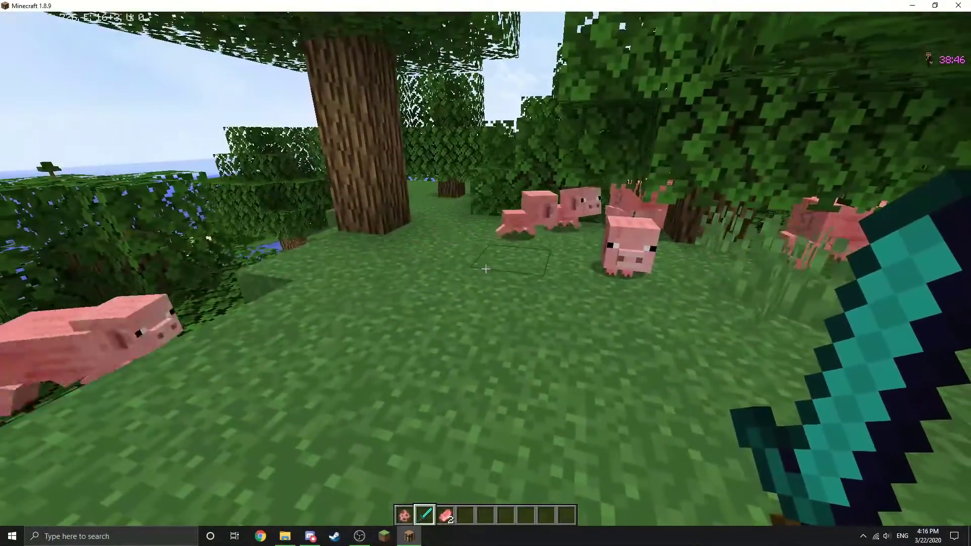
pyautogui.press('s')
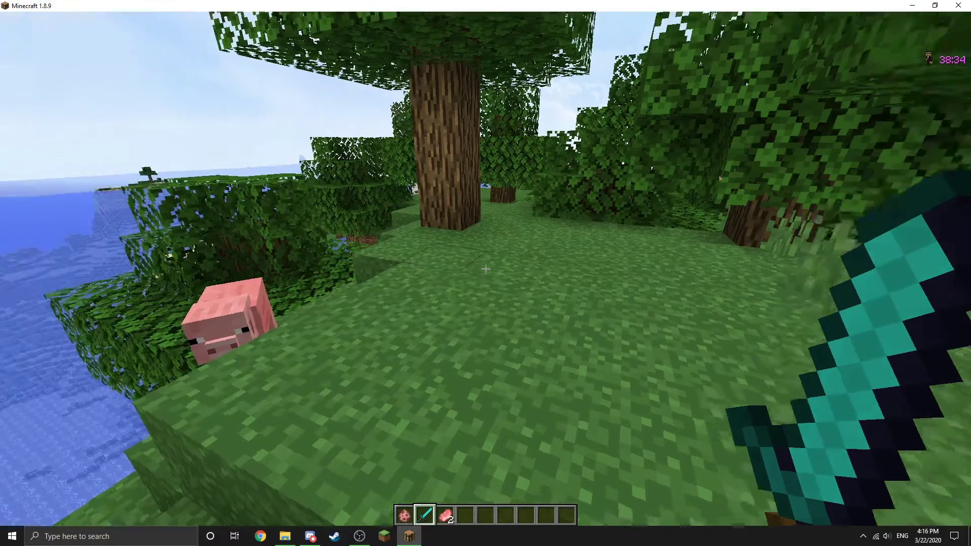
# Show the debug overlay and reload the chunks and resource packs, leaving the chat closed.
pyautogui.press('F3')
pyautogui.press('F3')
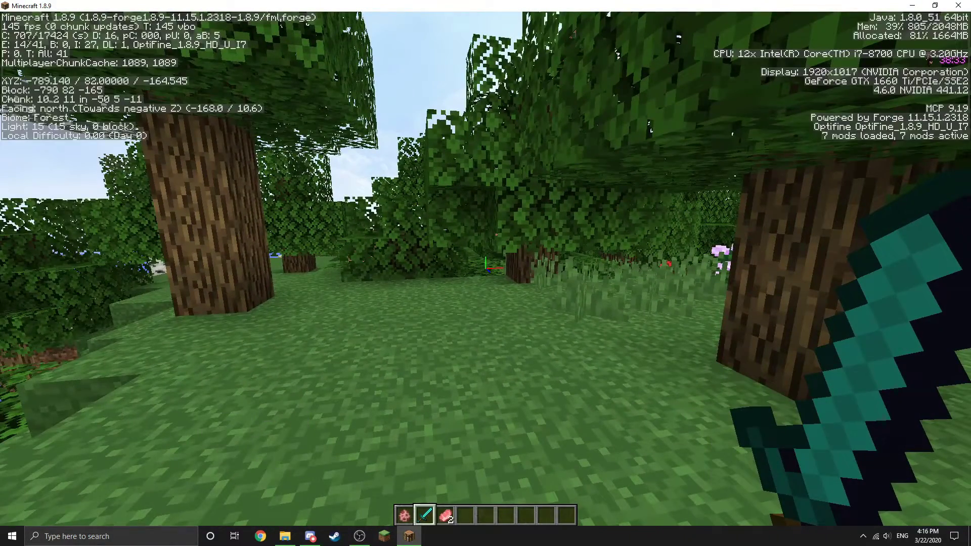
pyautogui.hotkey('F3', 'a')
pyautogui.press('t')
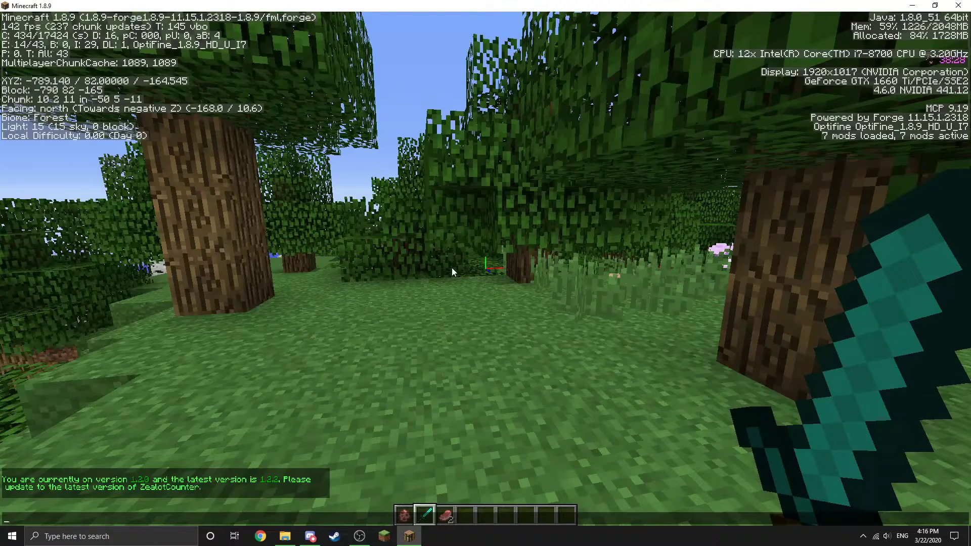
pyautogui.press('Escape')
# Walk to the pig on the ledge above the water and kill it with the Diamond Sword to test the death sound again.
pyautogui.press('w')
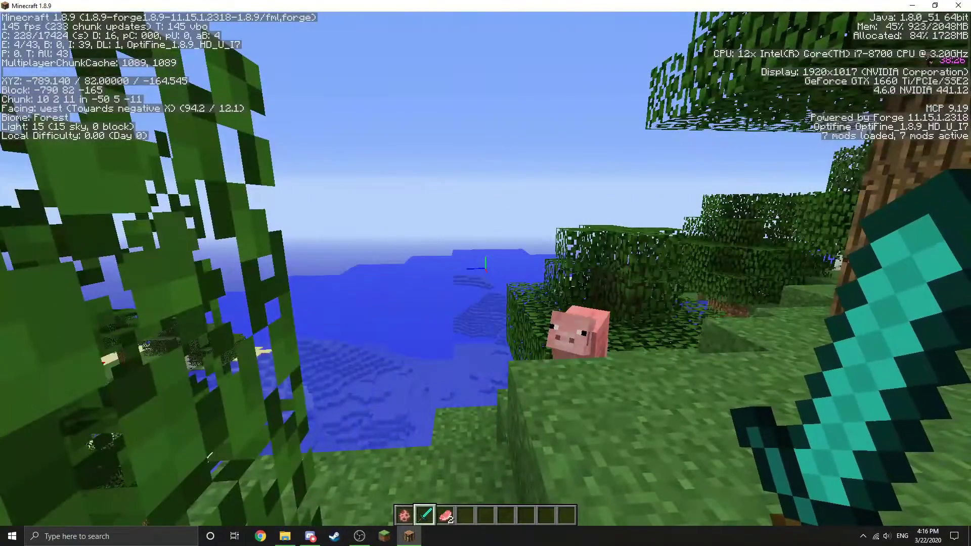
pyautogui.press('w')
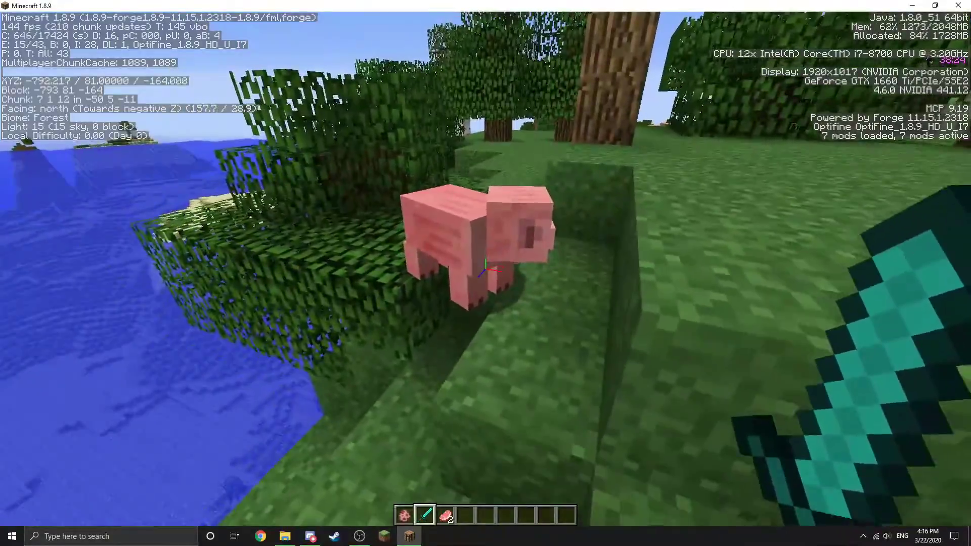
pyautogui.click(486, 273)
pyautogui.press('w')
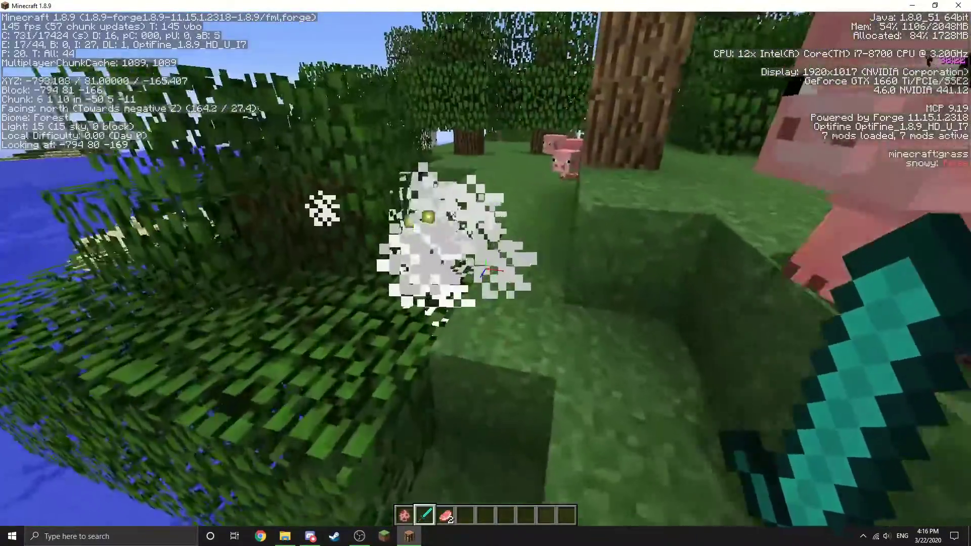
pyautogui.press('w')
pyautogui.press('space')
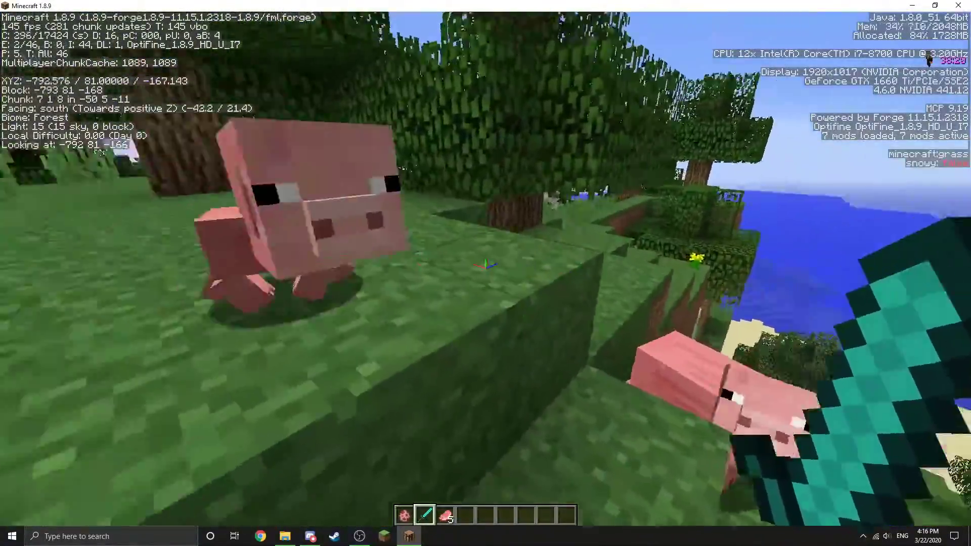
pyautogui.press('w')
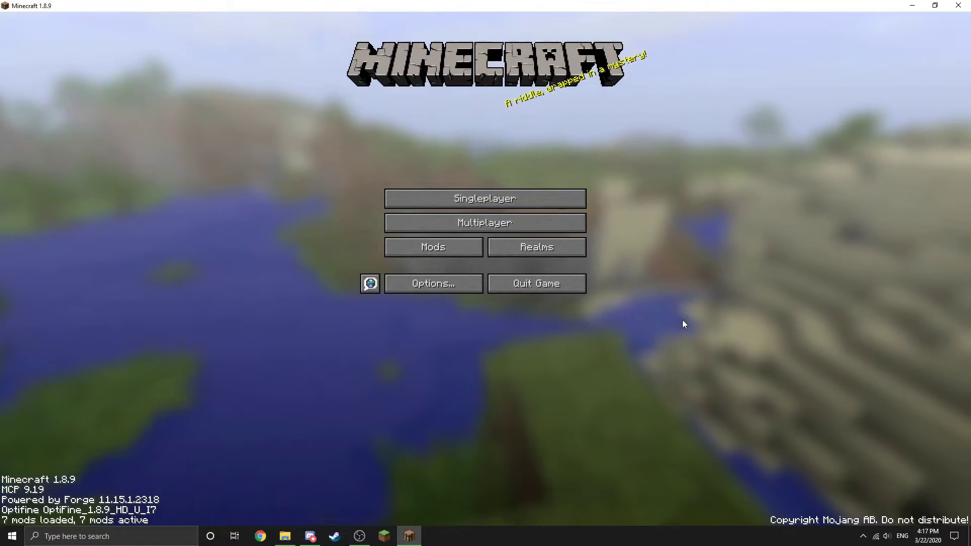
# Move "my custom texture pack" to the selected resource packs, accept loading it despite the version mismatch, and leave the options.
pyautogui.click(440, 286)
pyautogui.click(419, 247)
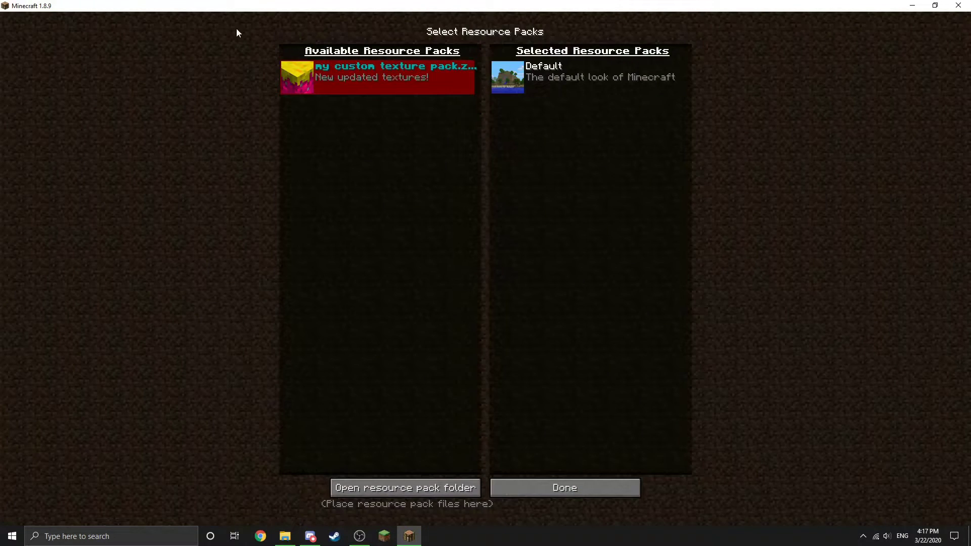
pyautogui.click(296, 74)
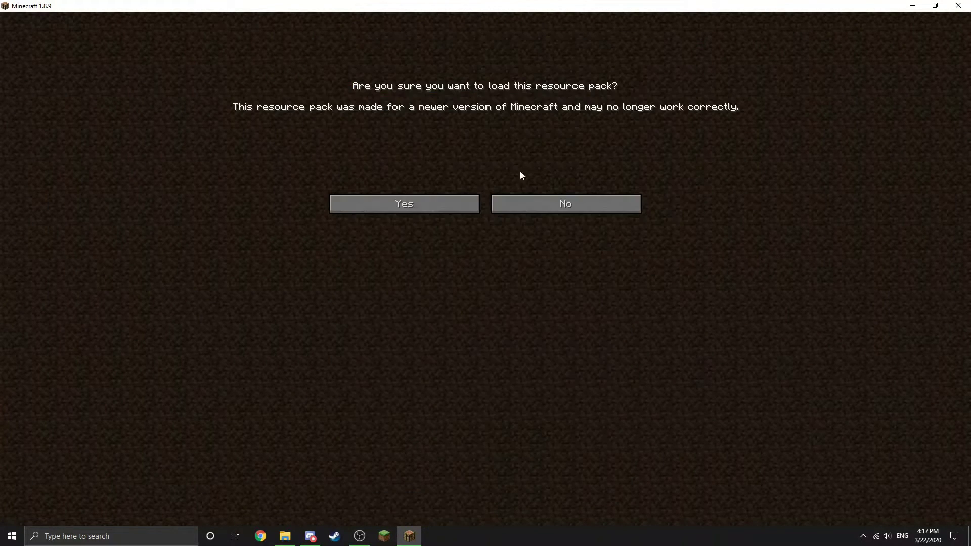
pyautogui.click(437, 208)
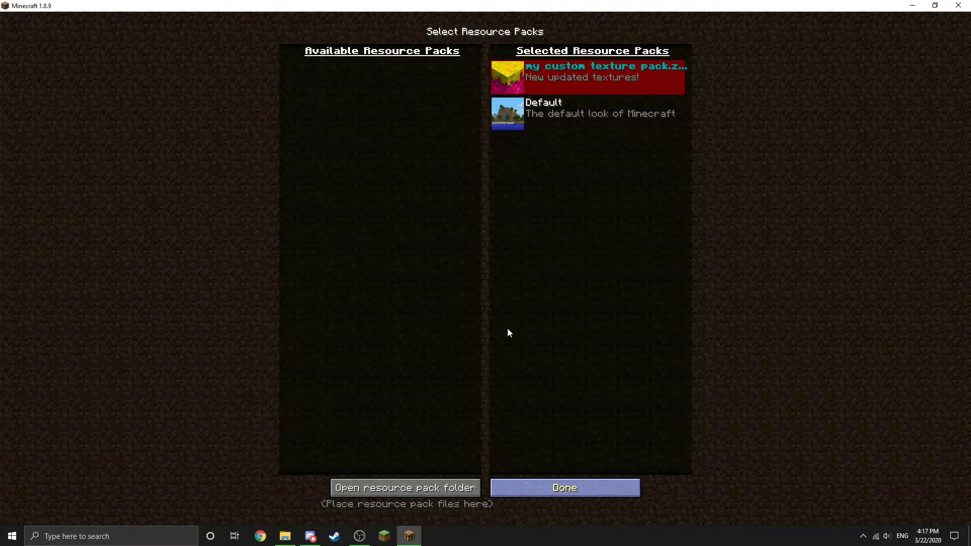
pyautogui.press('Escape')
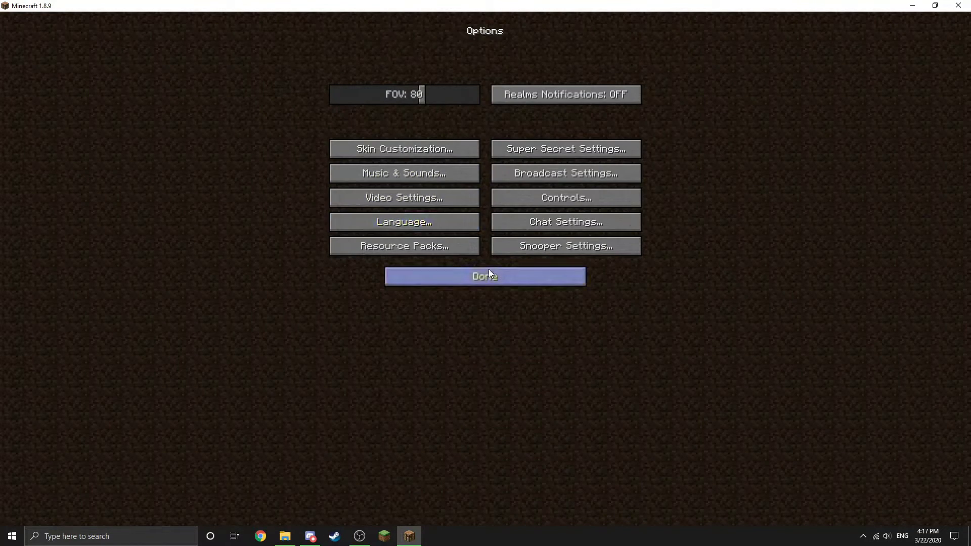
pyautogui.click(488, 273)
# Load the singleplayer world "named item textures".
pyautogui.click(445, 201)
pyautogui.click(399, 66)
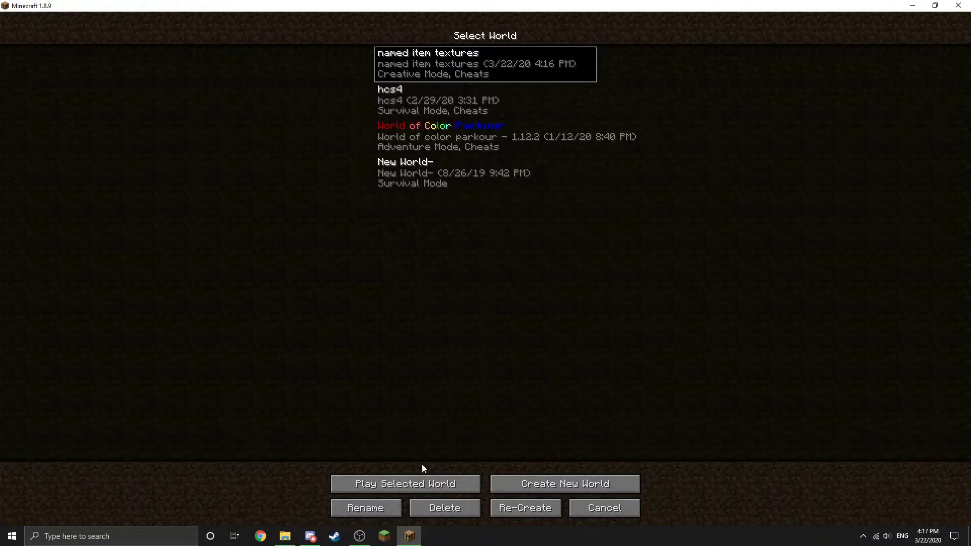
pyautogui.click(432, 482)
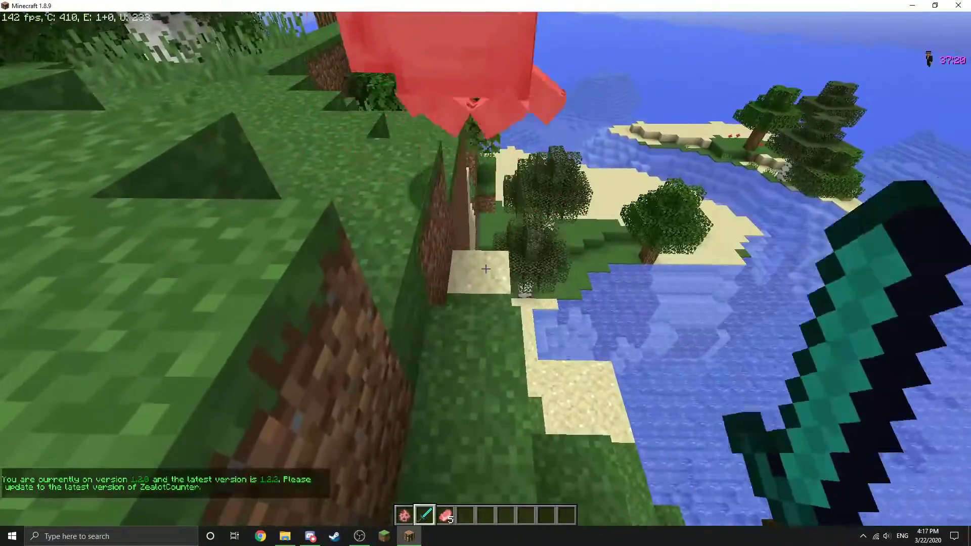
# Go down the cliff to collect the porkchop dropped by the killed pig, and equip the dirt block at the bottom.
pyautogui.press('w')
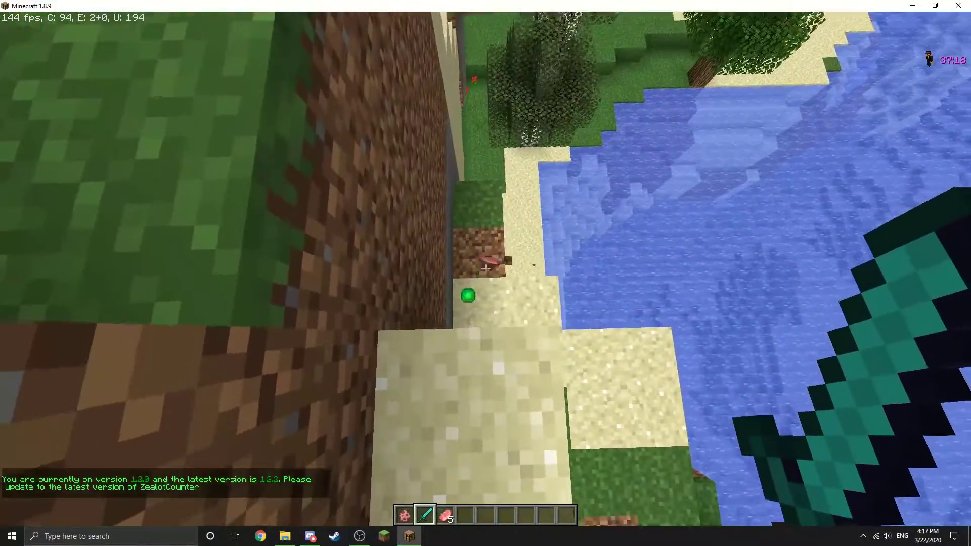
pyautogui.press('w')
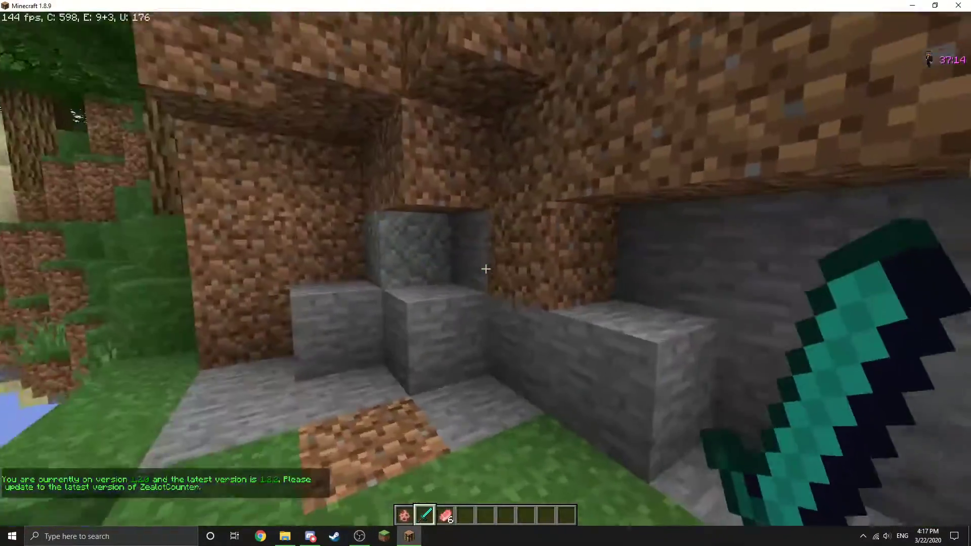
pyautogui.press('3')
pyautogui.press('4')
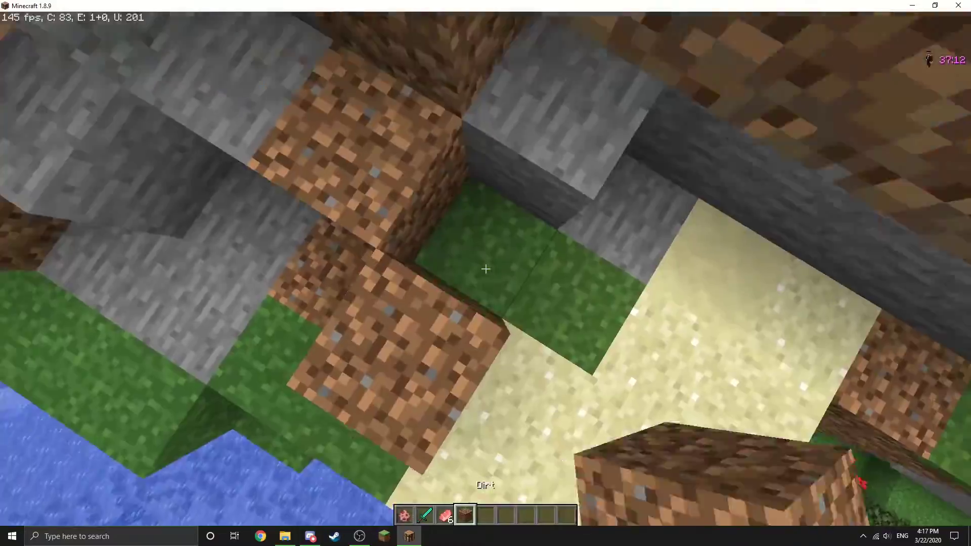
pyautogui.press('1')
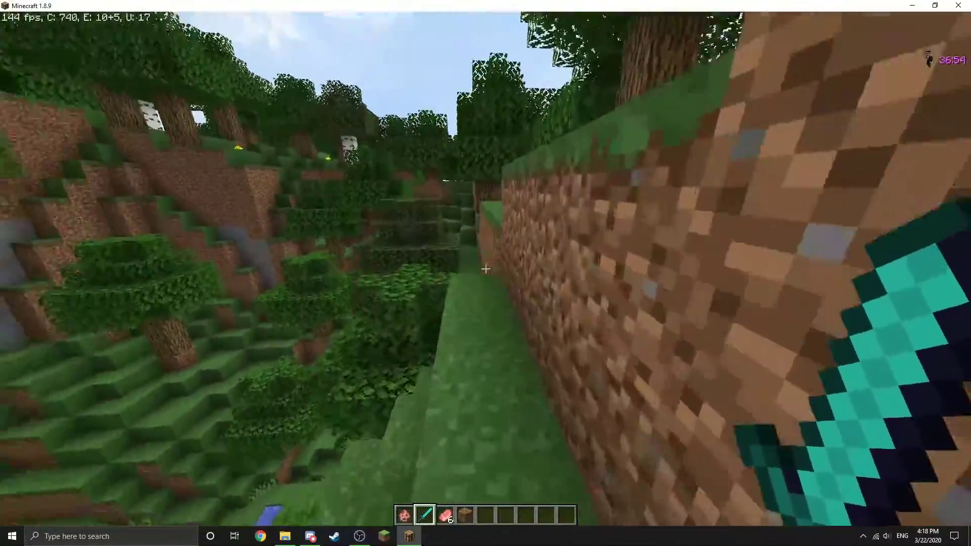
# Follow the grassy ledge to the pig at the cliff edge above the water and kill it with the Diamond Sword.
pyautogui.press('w')
pyautogui.press('space')
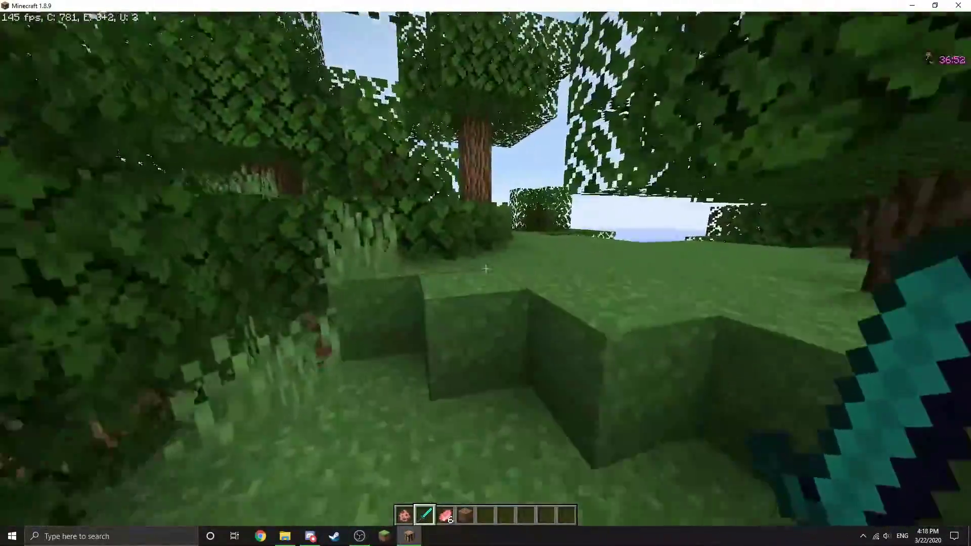
pyautogui.press('w')
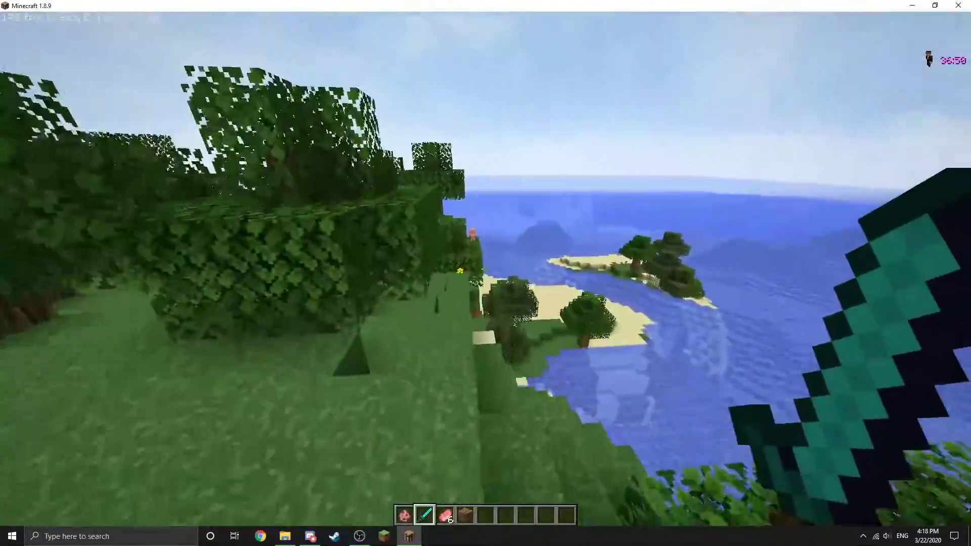
pyautogui.press('w')
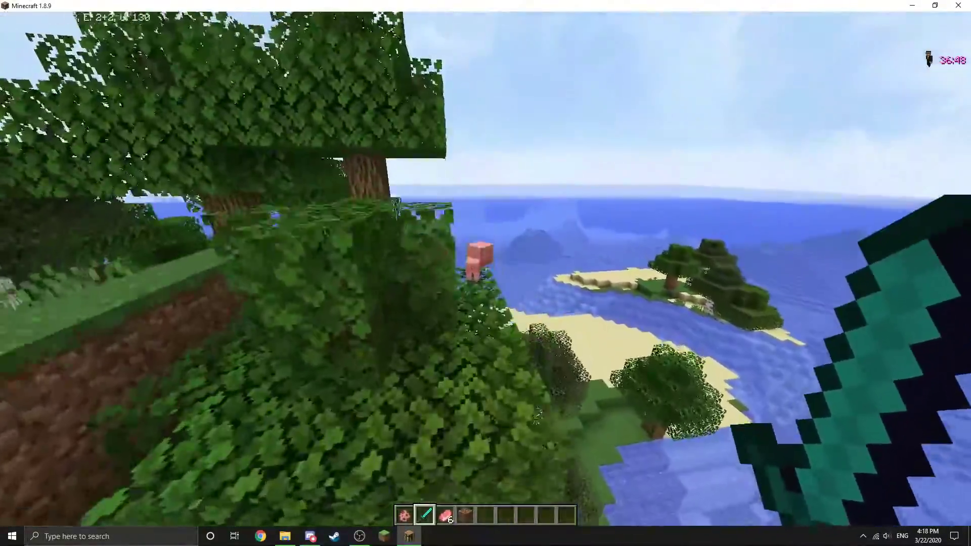
pyautogui.click(485, 268)
pyautogui.click(485, 268)
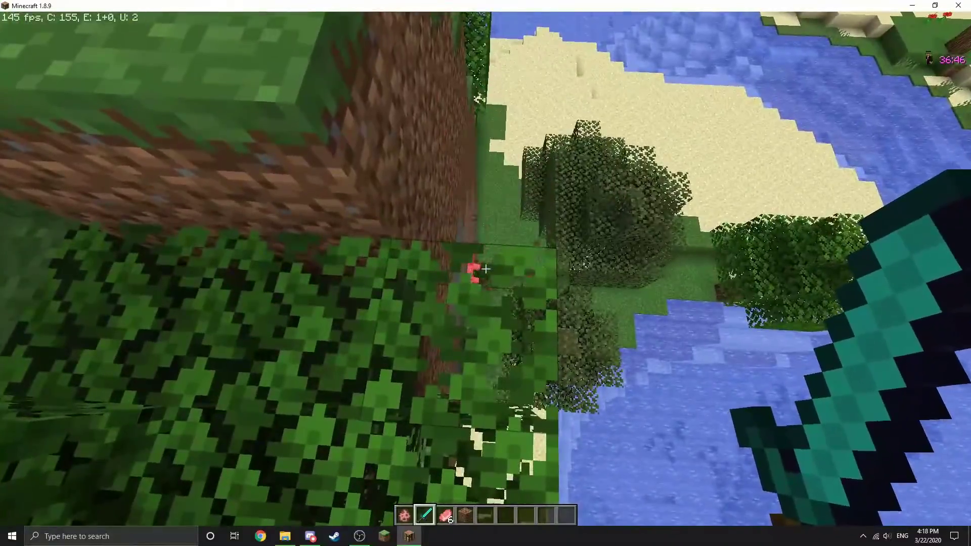
# Cross the leaves and grassy terraces along the cliff to reach the pig near the large tree.
pyautogui.press('w')
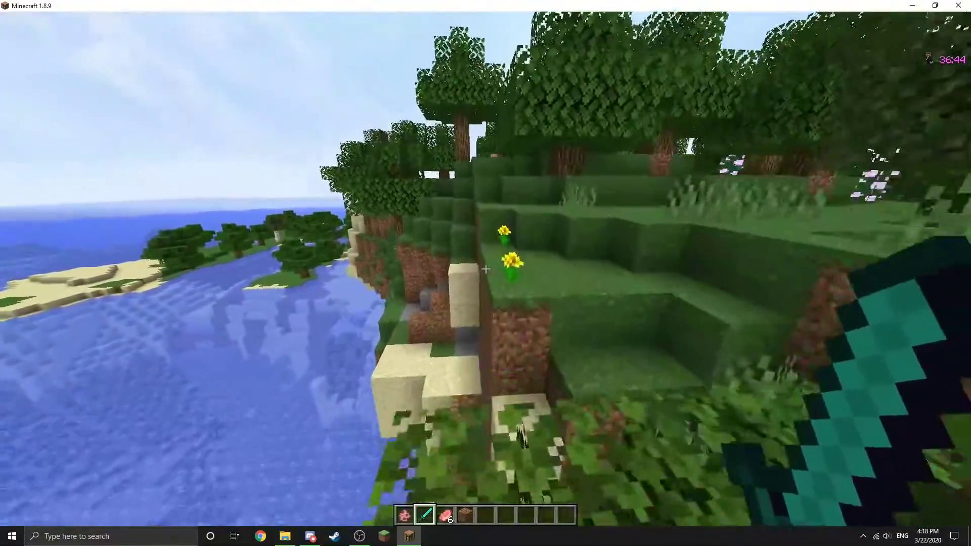
pyautogui.press('w')
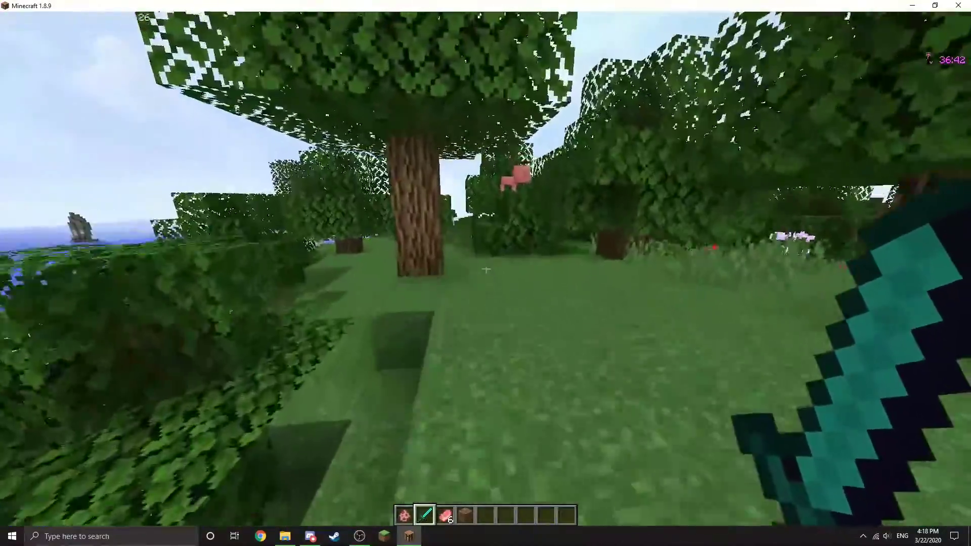
pyautogui.press('F3')
pyautogui.press('w')
pyautogui.press('F3')
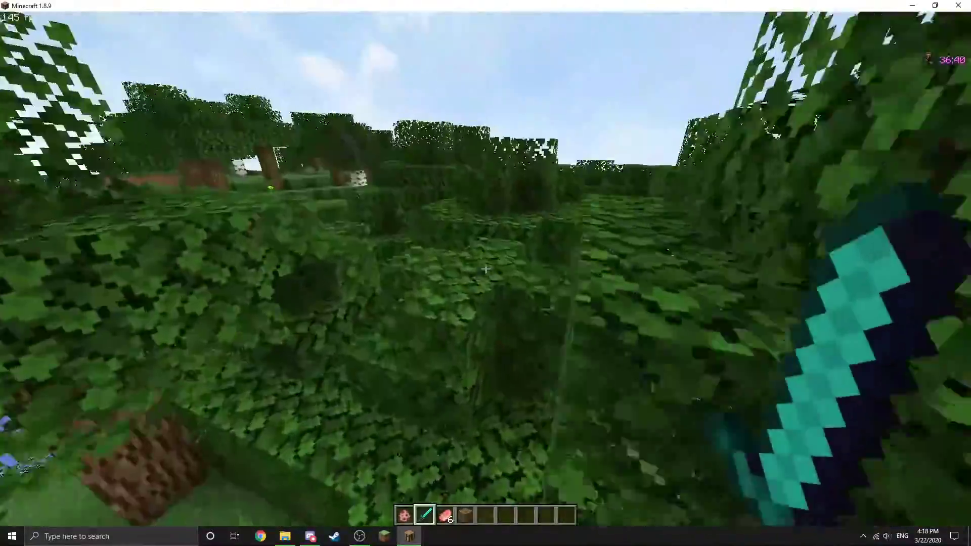
# Cross the treetops to the pig on the grass strip between the trees and strike it with the Diamond Sword.
pyautogui.press('w')
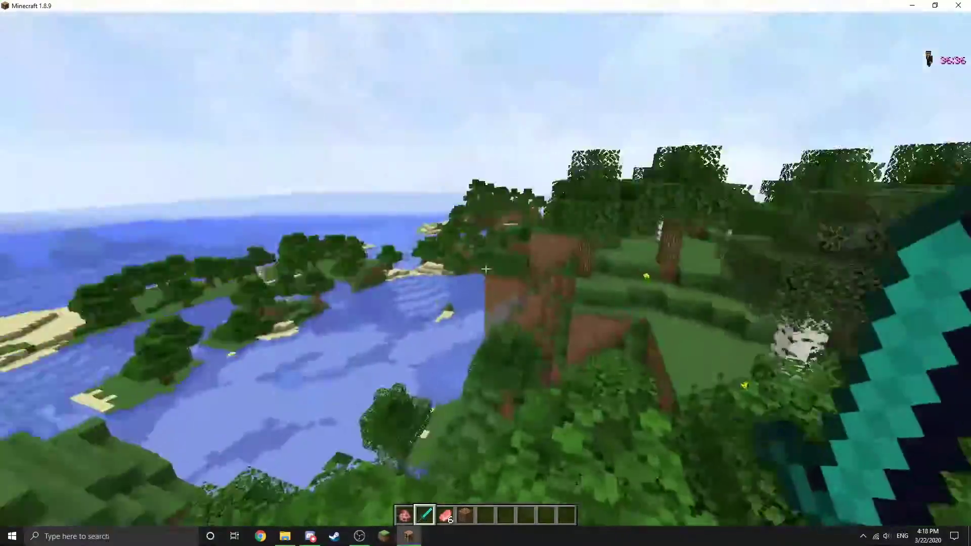
pyautogui.press('w')
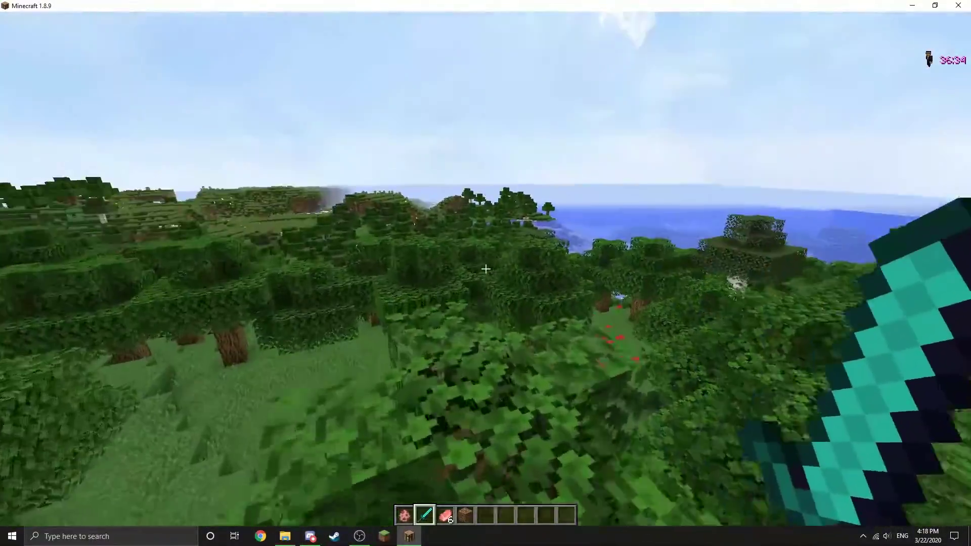
pyautogui.press('w')
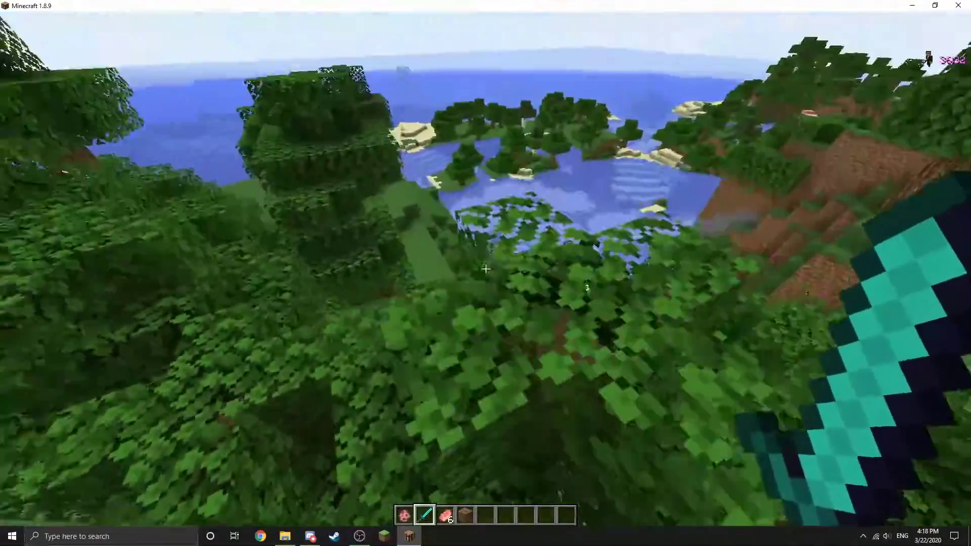
pyautogui.press('w')
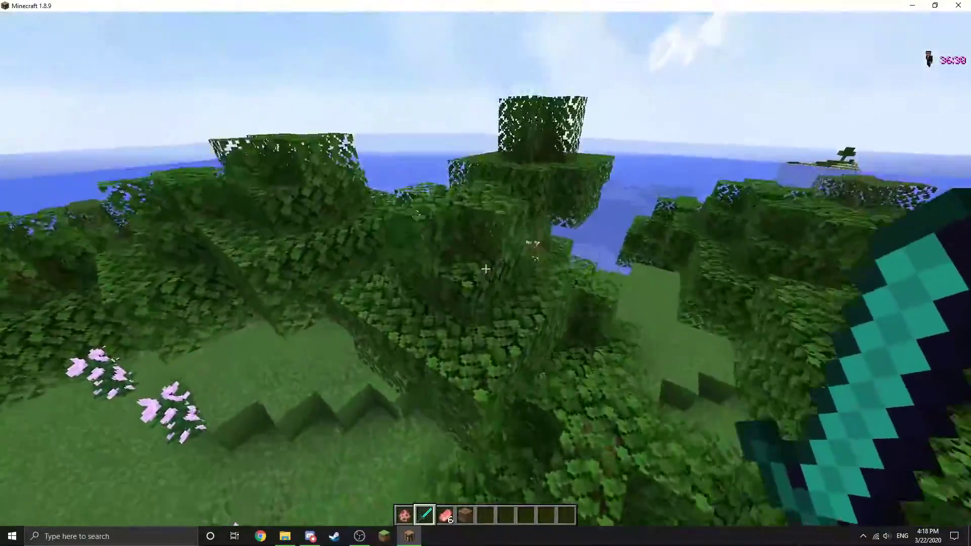
pyautogui.press('w')
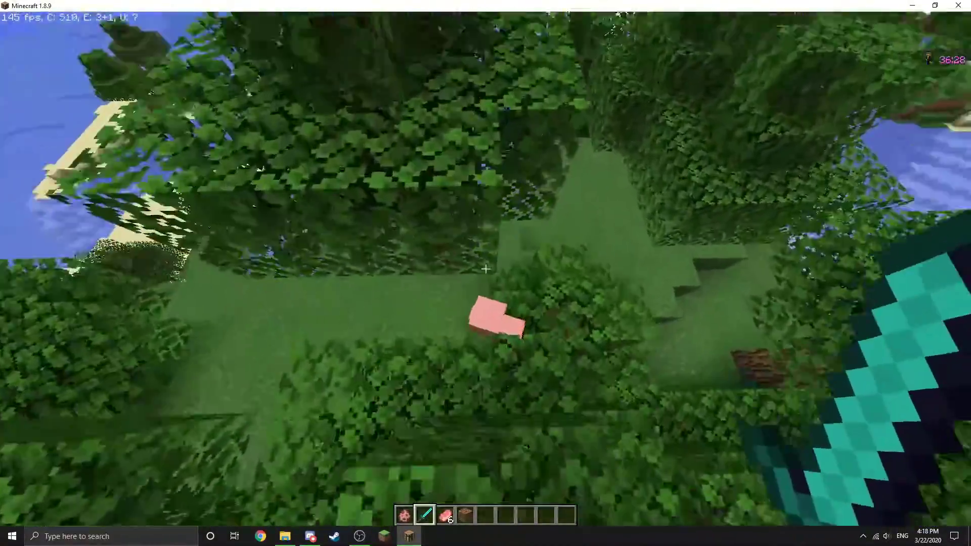
pyautogui.press('w')
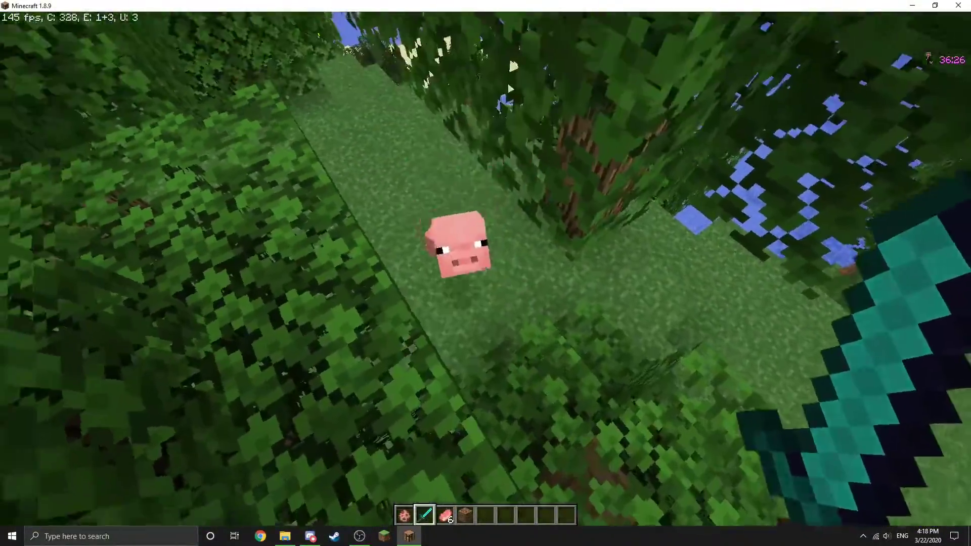
pyautogui.click(485, 268)
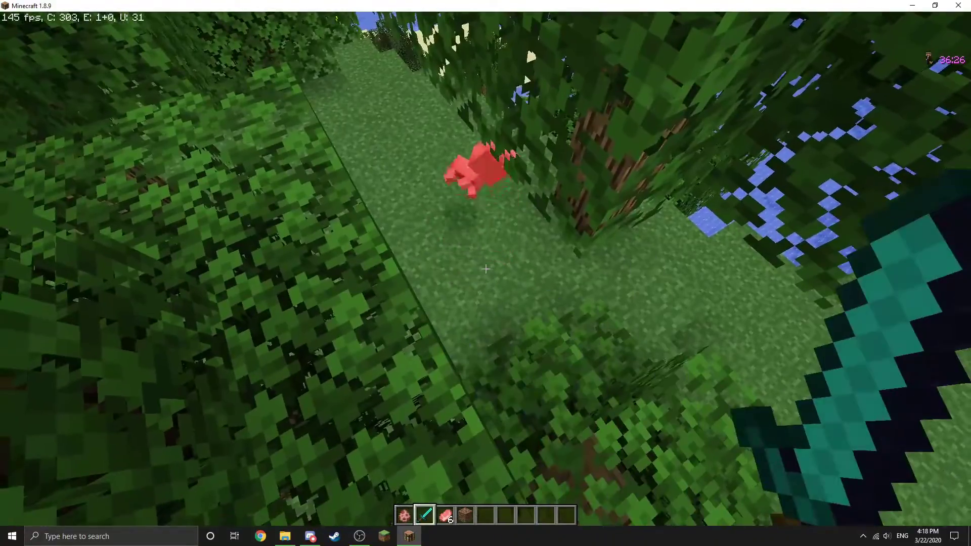
# Explore the wooded hillside along the coast to look for more pigs.
pyautogui.press('w')
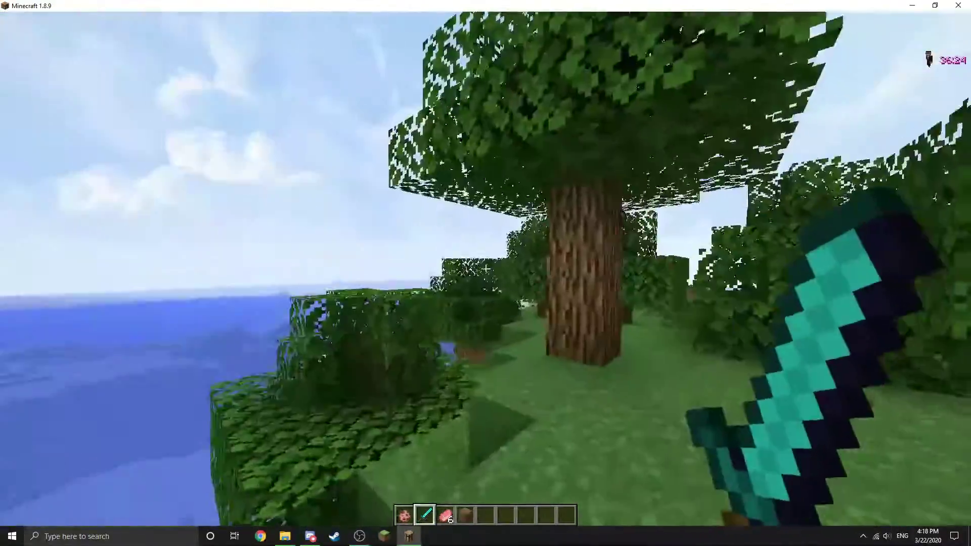
pyautogui.press('w')
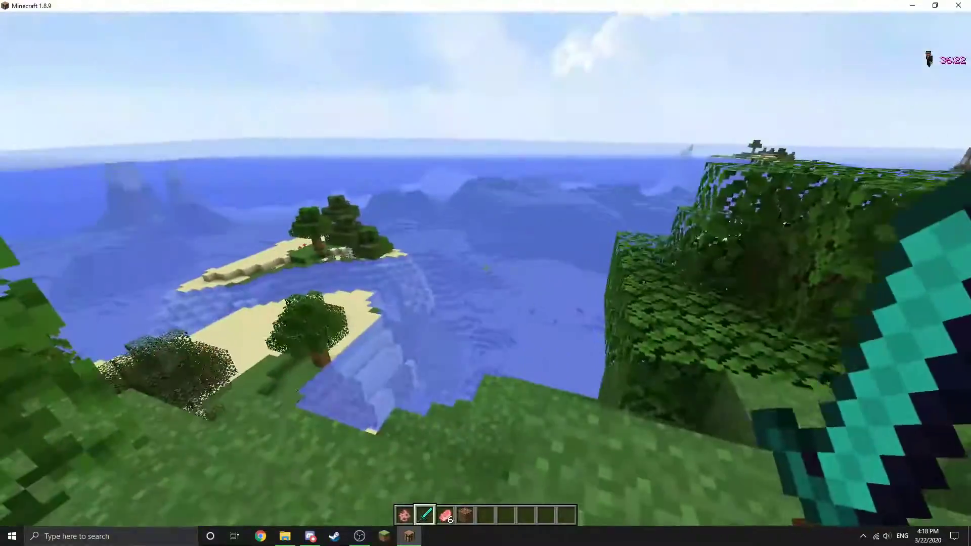
pyautogui.press('w')
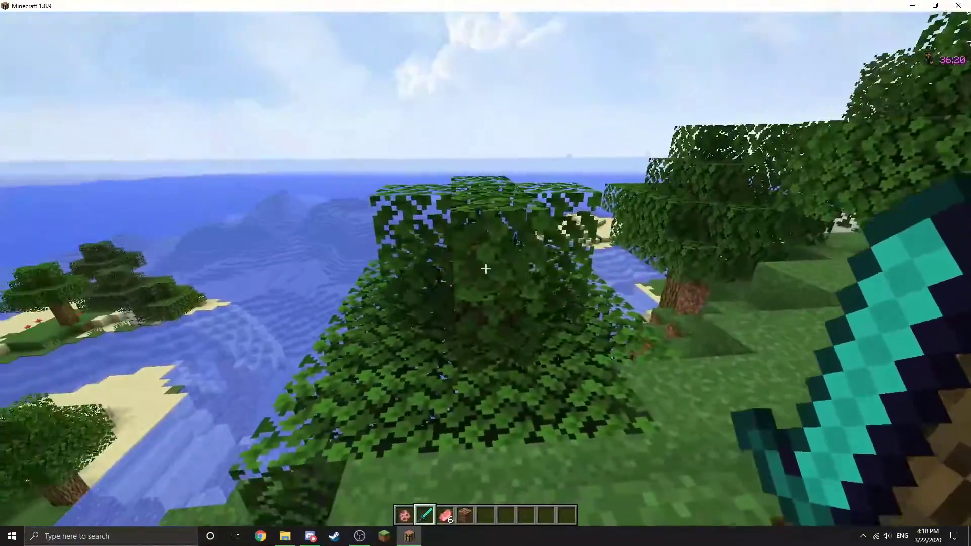
pyautogui.press('w')
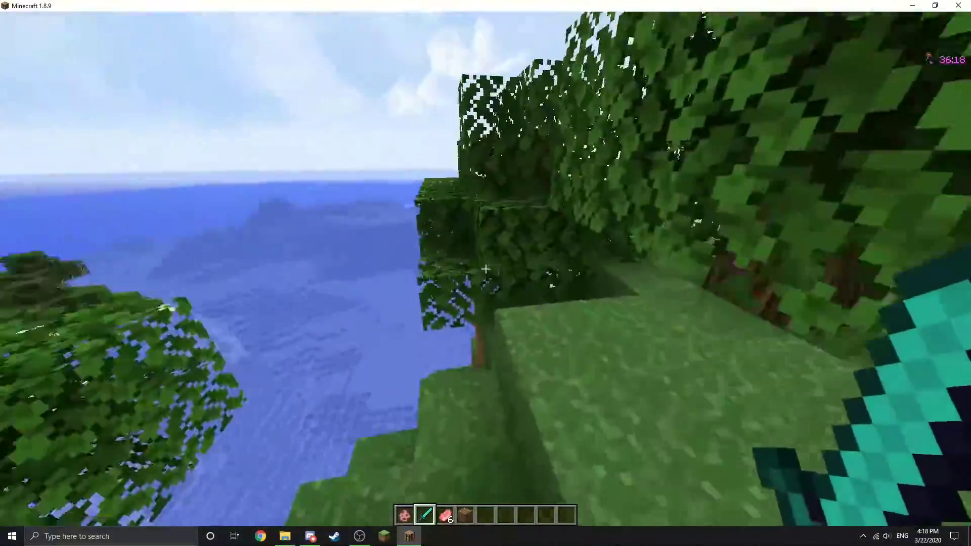
pyautogui.press('w')
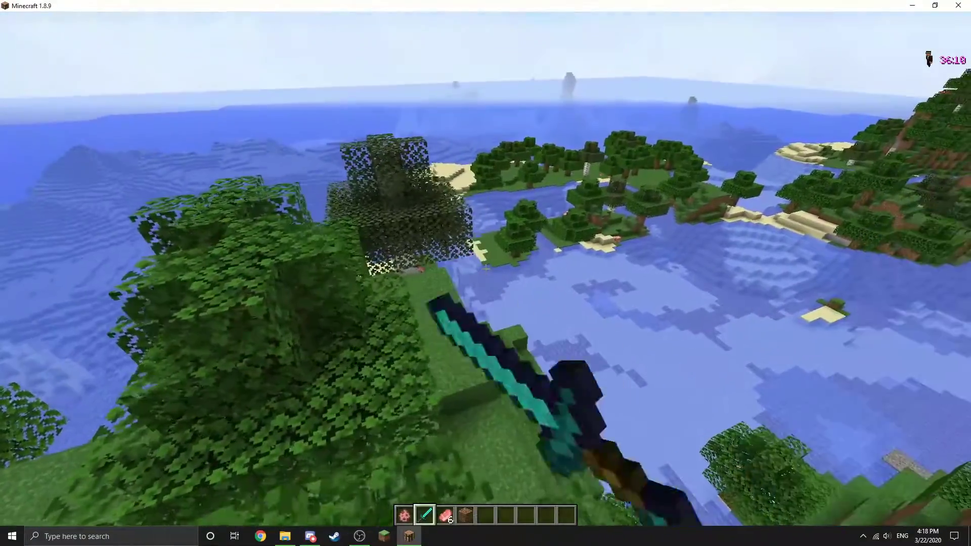
pyautogui.press('w')
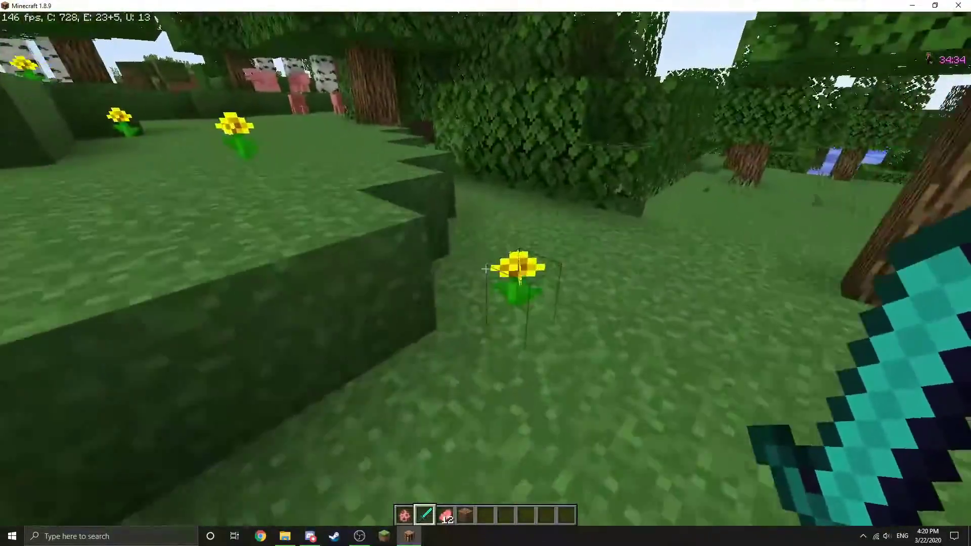
# Switch the camera to the third-person front view of the character.
pyautogui.press('F5')
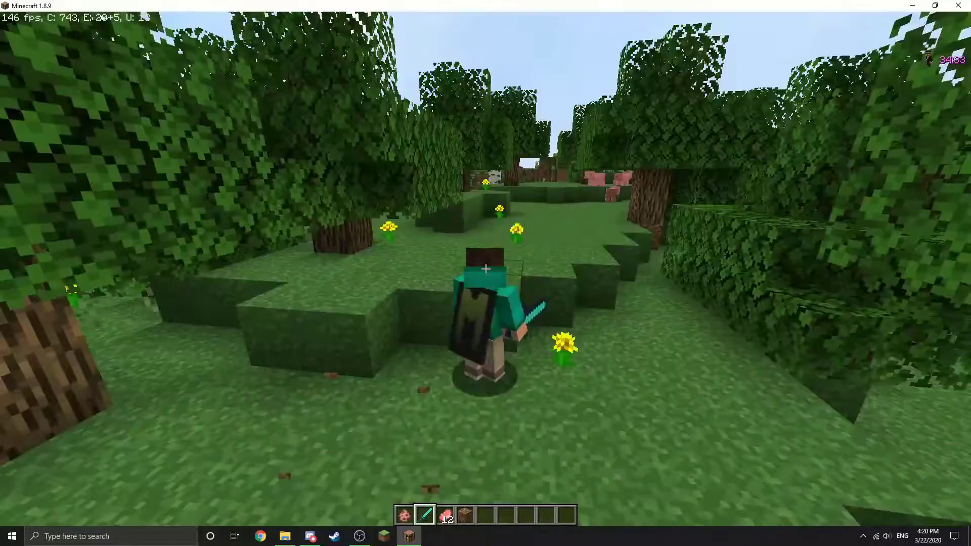
pyautogui.press('F5')
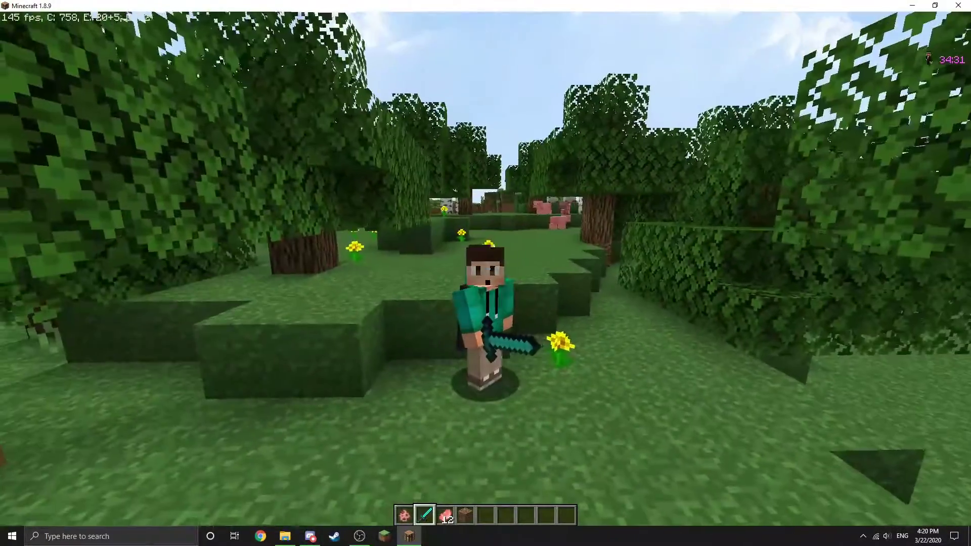
pyautogui.press('w')
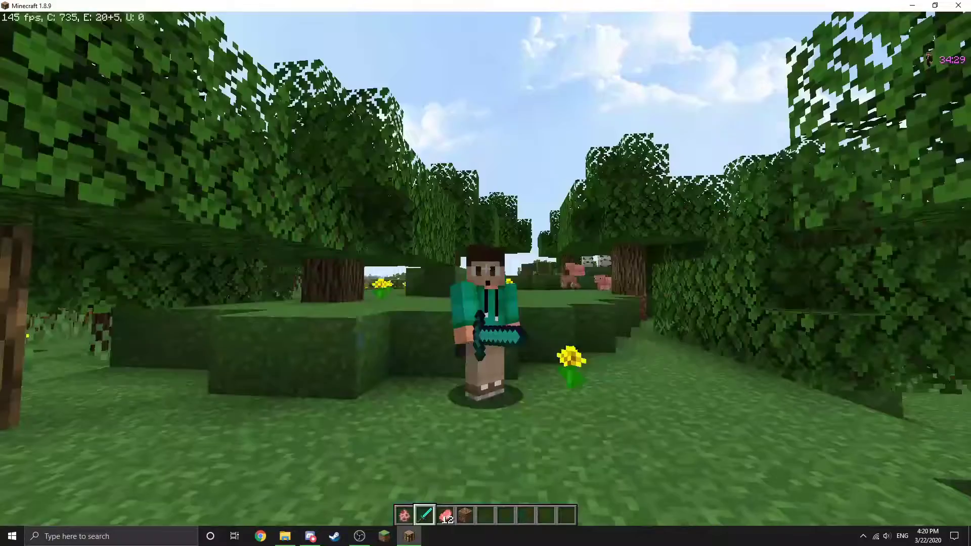
# Approach the pigs among the birch trees and kill them with the Diamond Sword to test the death sound.
pyautogui.press('w')
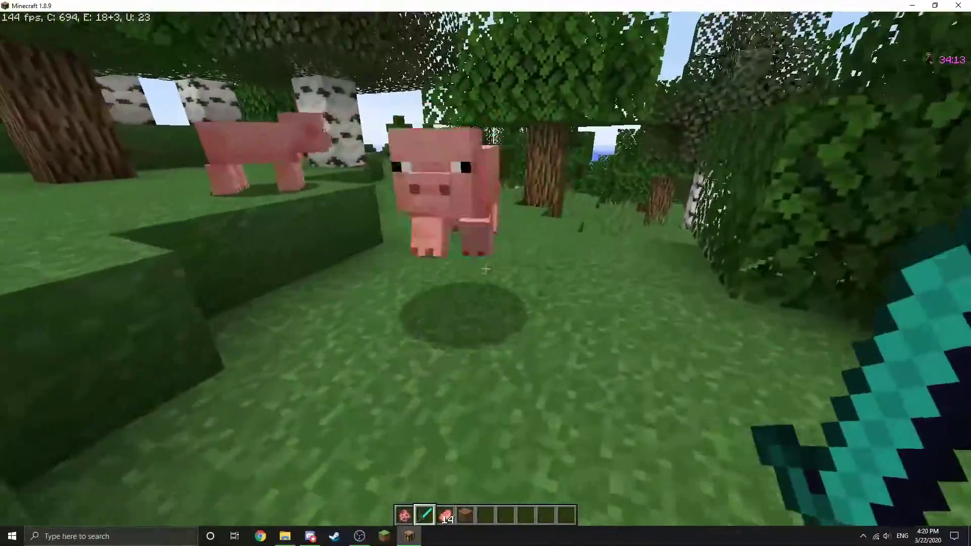
pyautogui.click(485, 269)
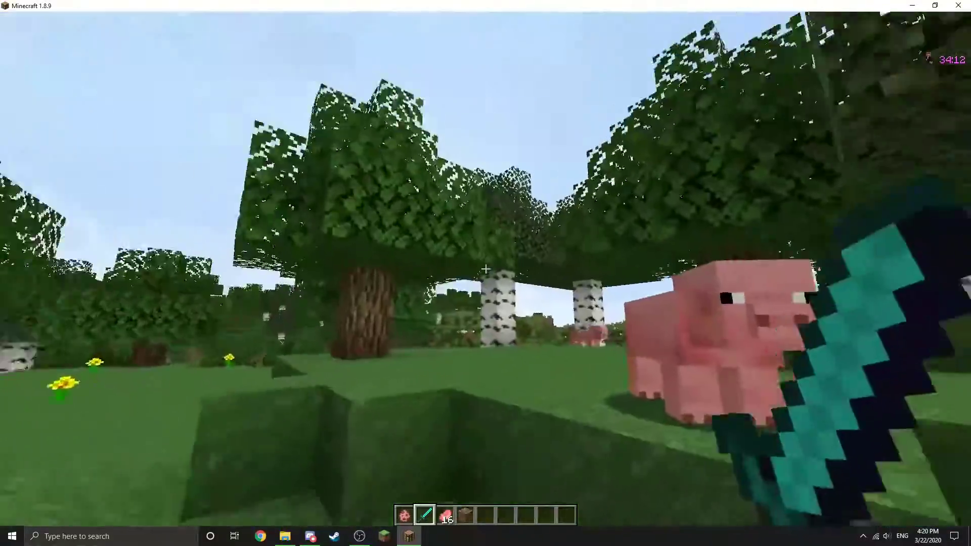
pyautogui.press('F3')
pyautogui.click(486, 269)
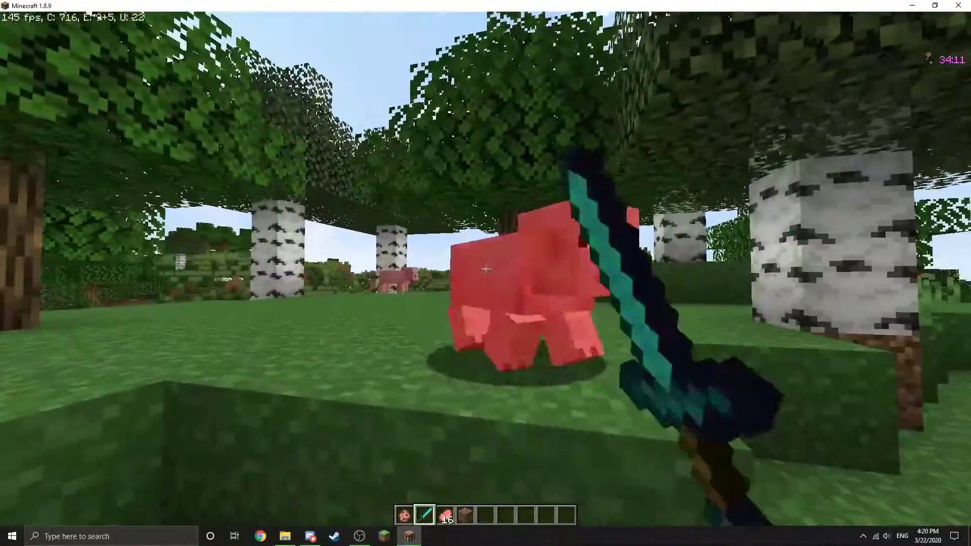
pyautogui.click(485, 269)
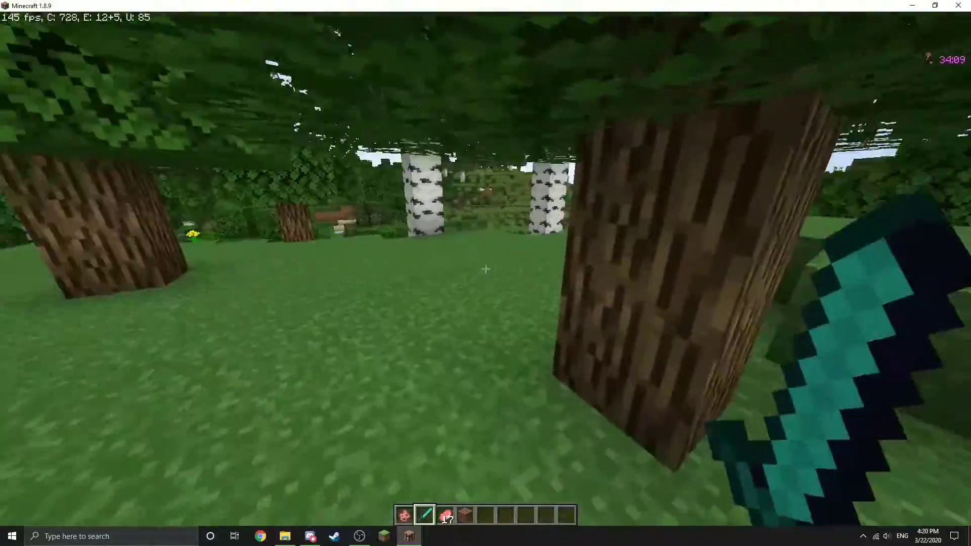